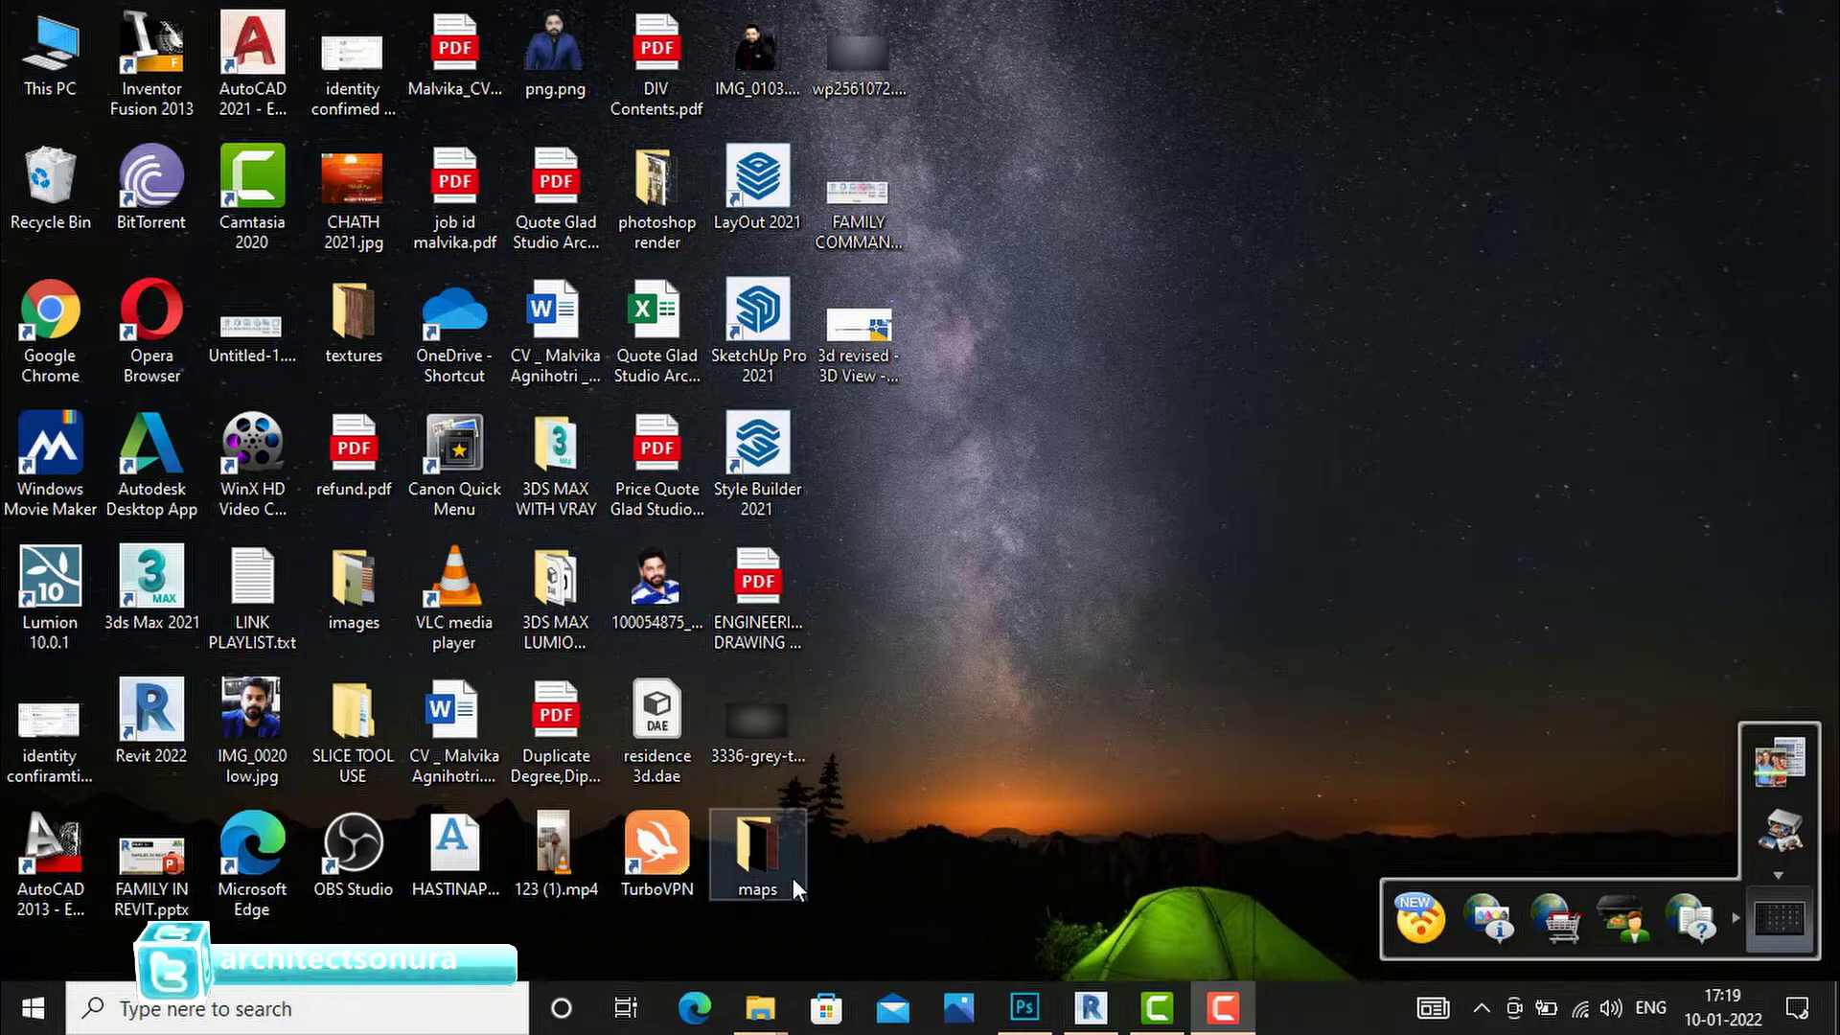
Open the Downloads folder in File Explorer from the taskbar.
left_click(884, 872)
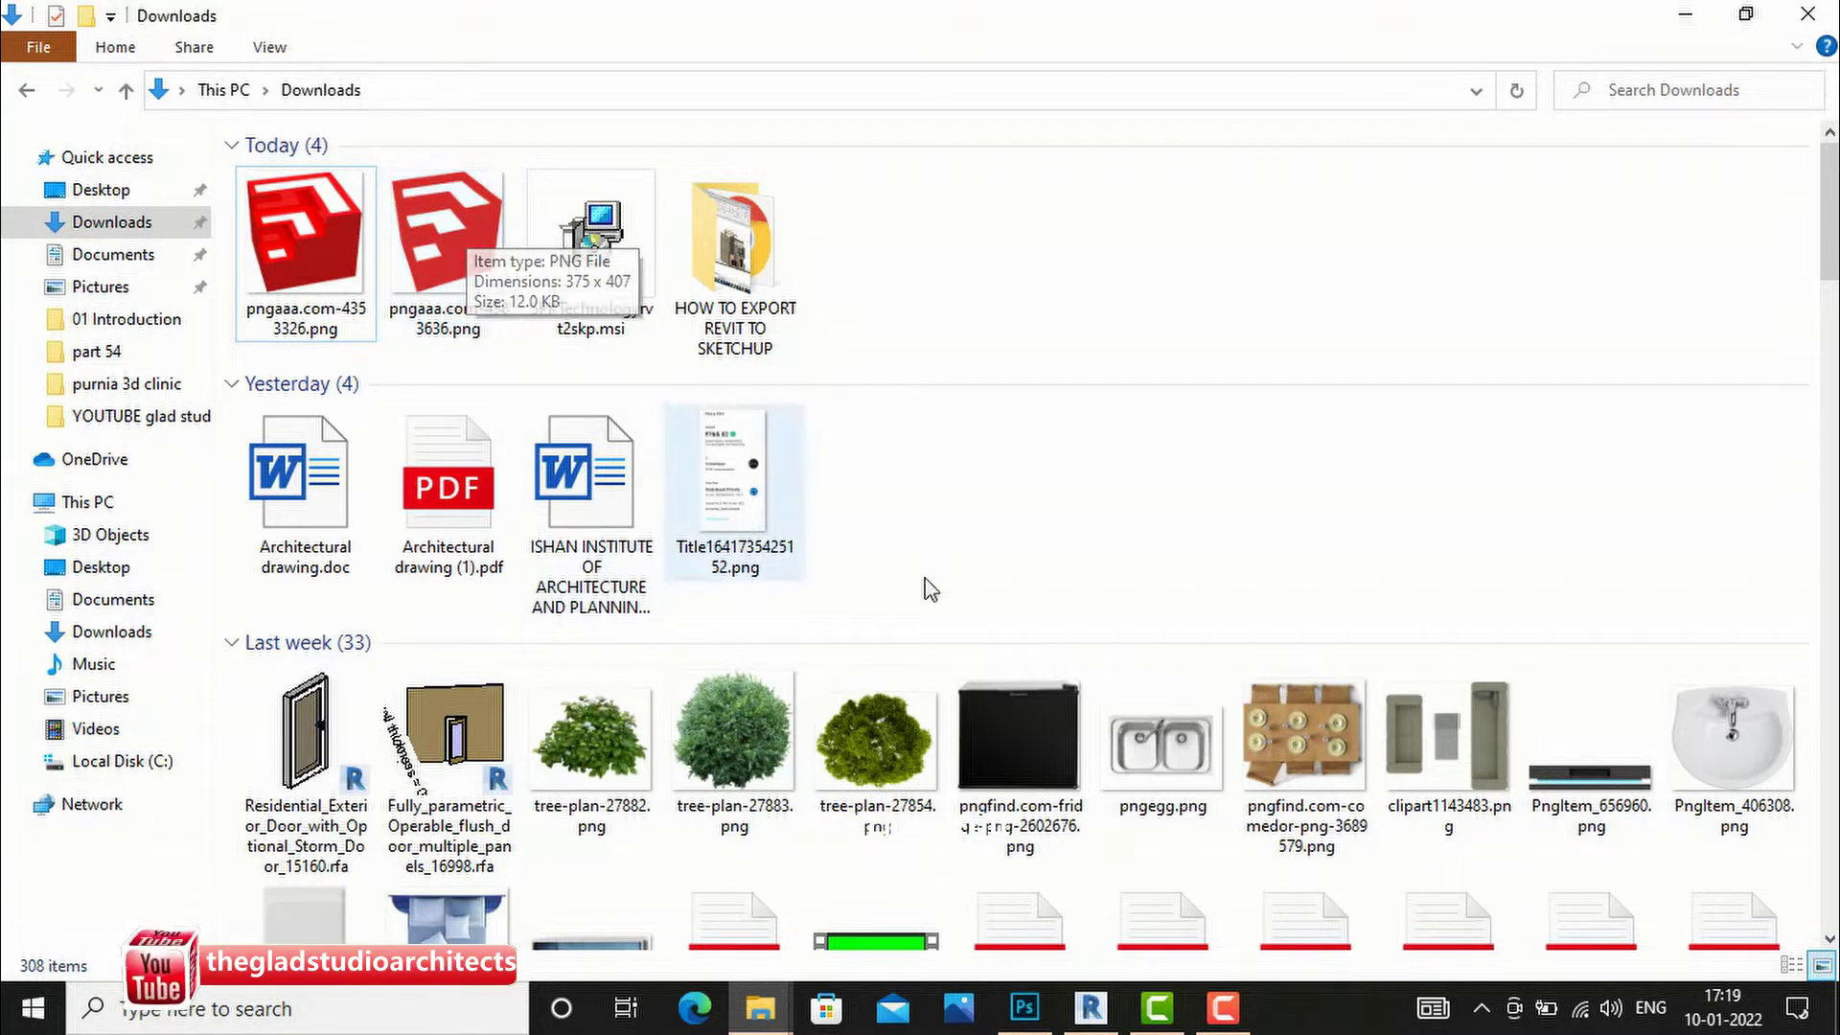
Minimize the Downloads window to reveal the desktop.
left_click(1673, 15)
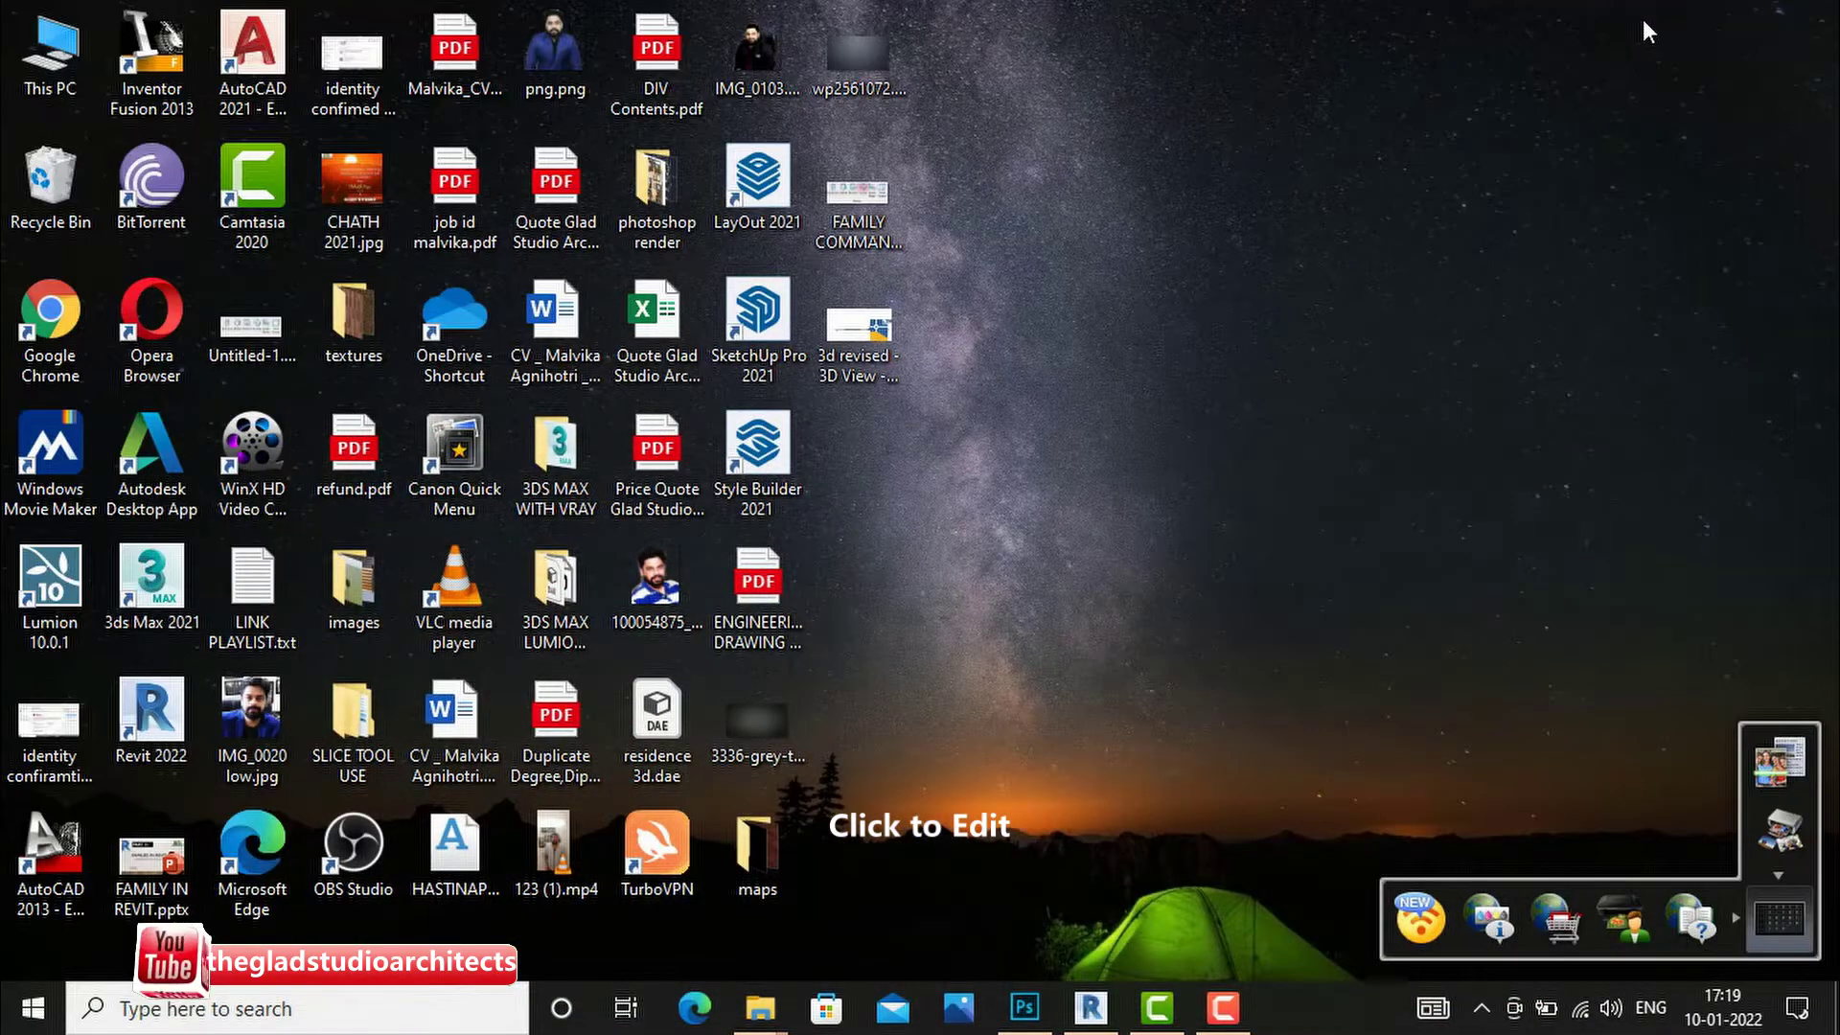
Launch SketchUp Pro 2021, browse its welcome pages, and start a Simple Inches model.
double_click(768, 370)
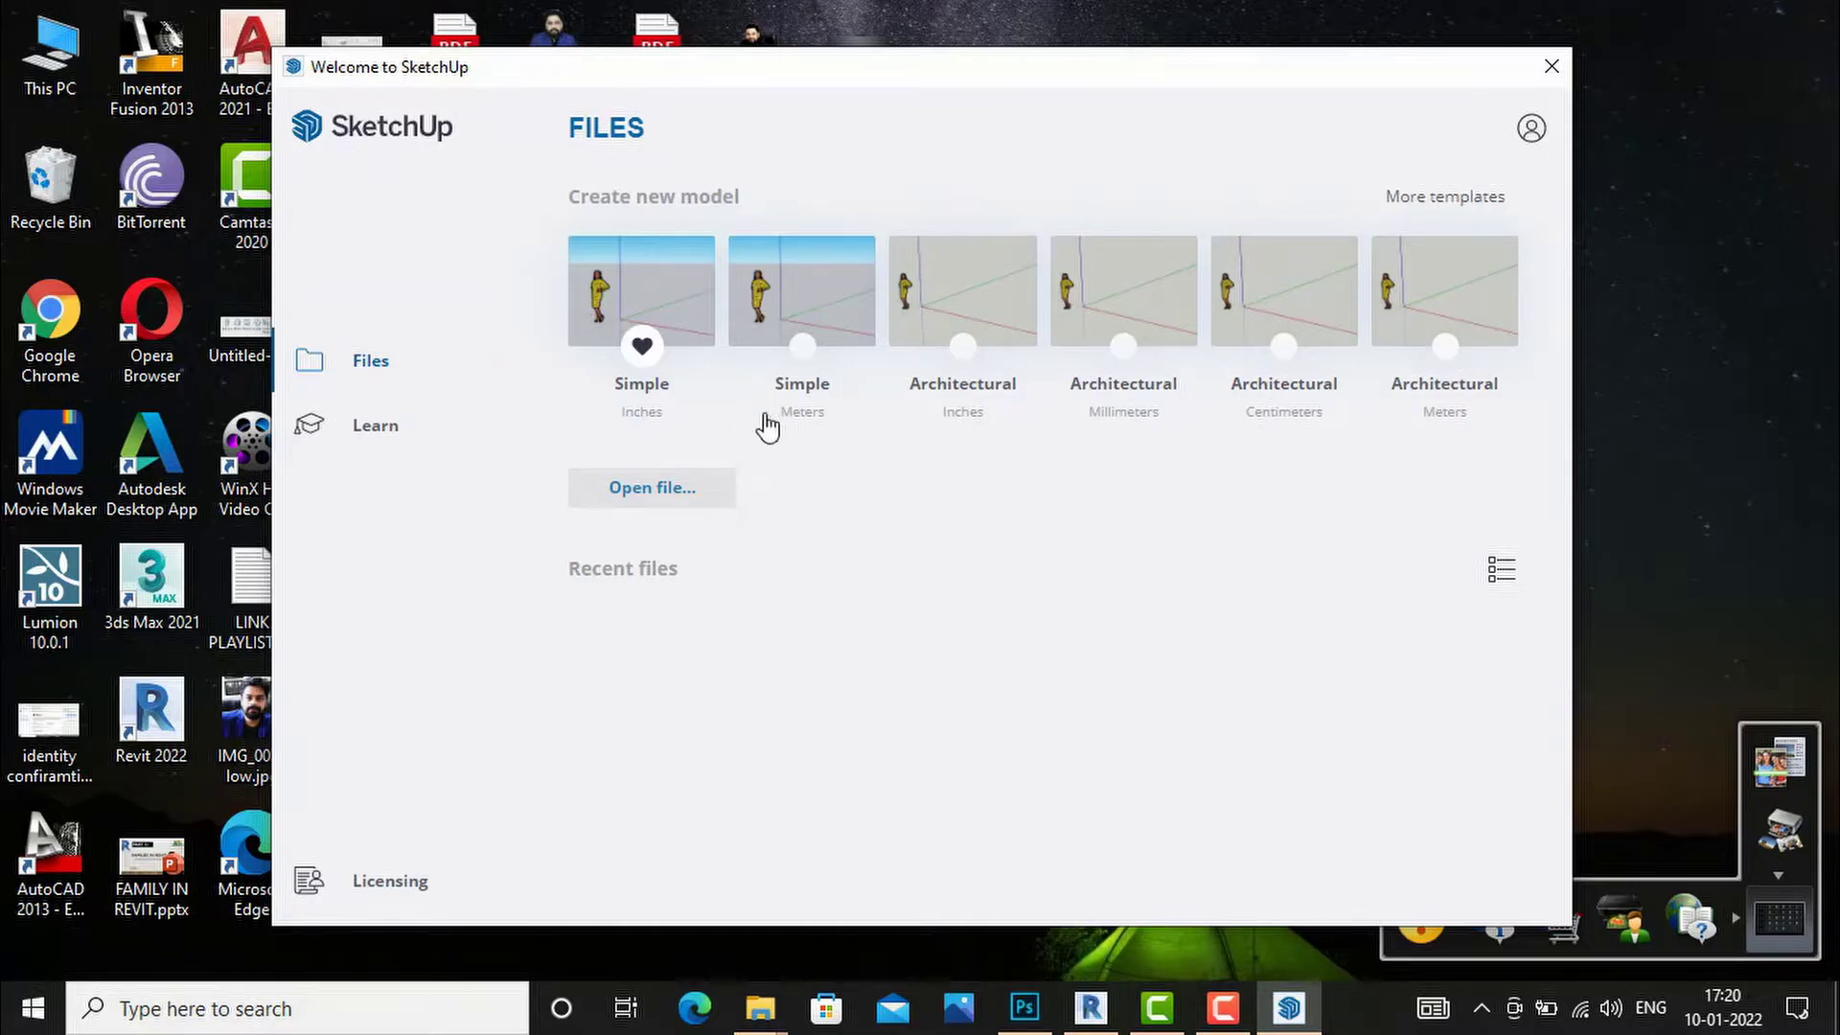
left_click(664, 491)
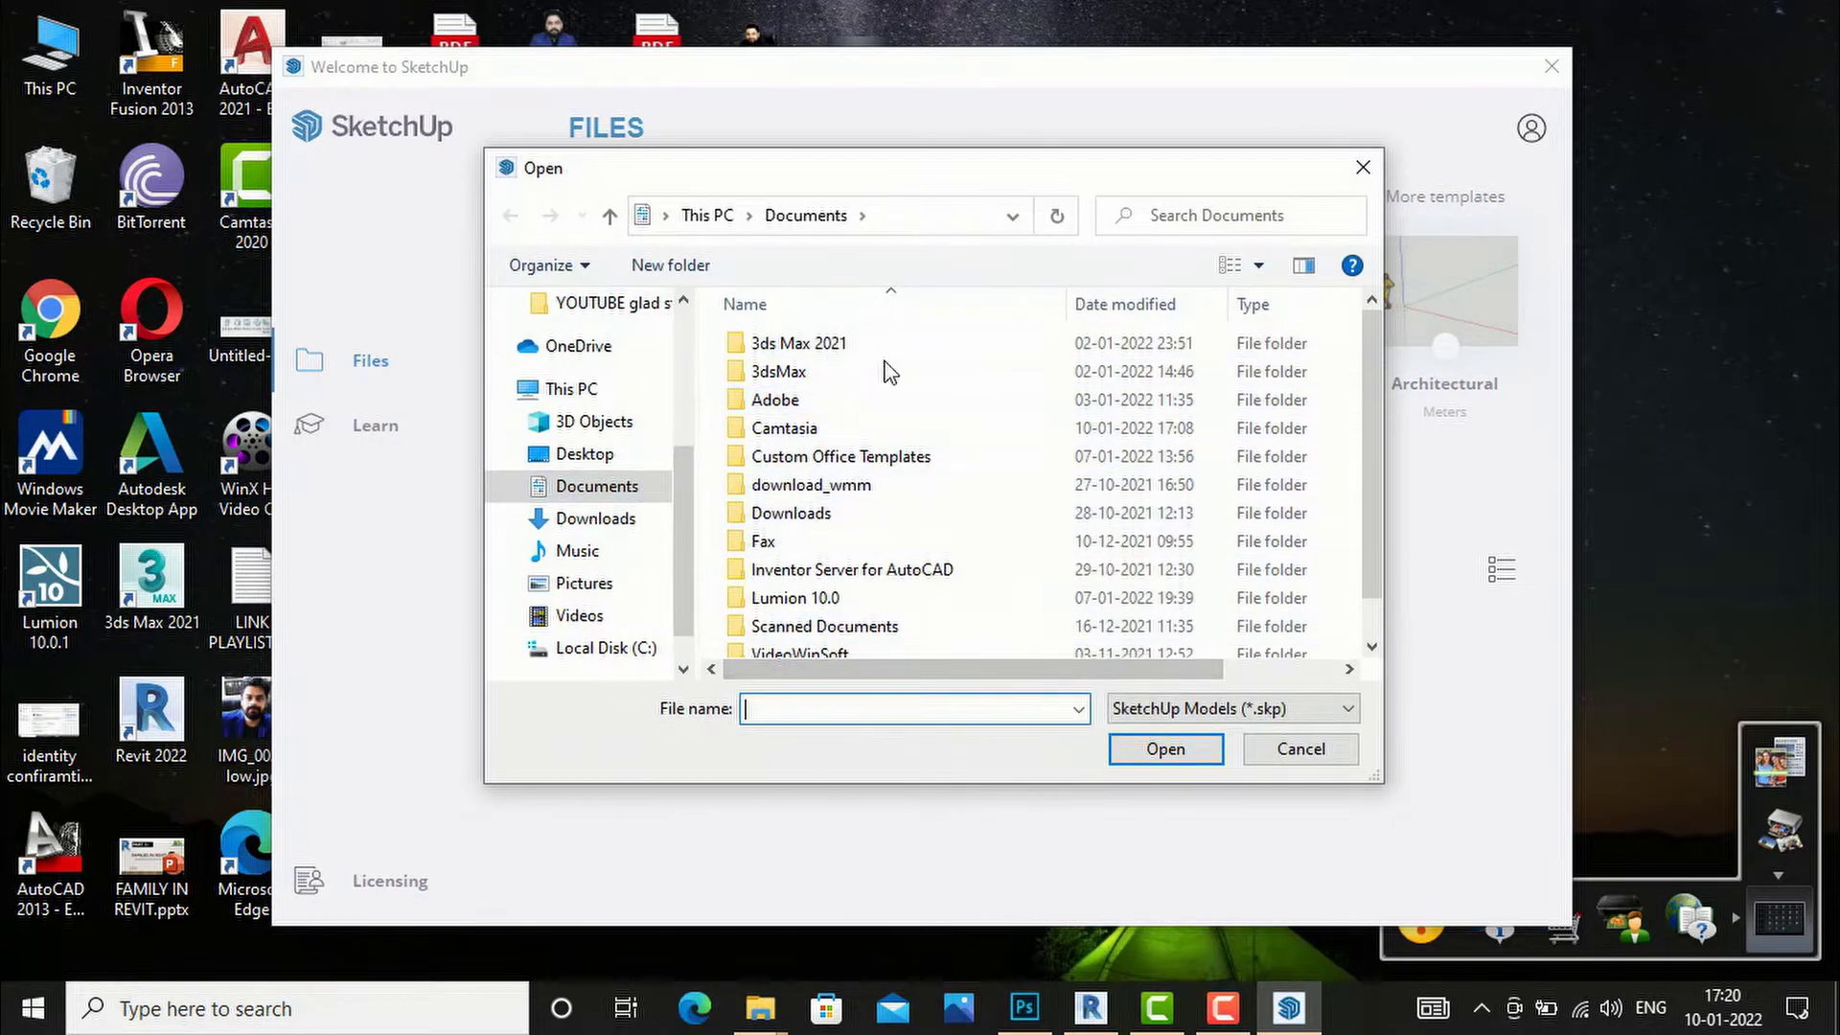
left_click(1363, 168)
left_click(379, 441)
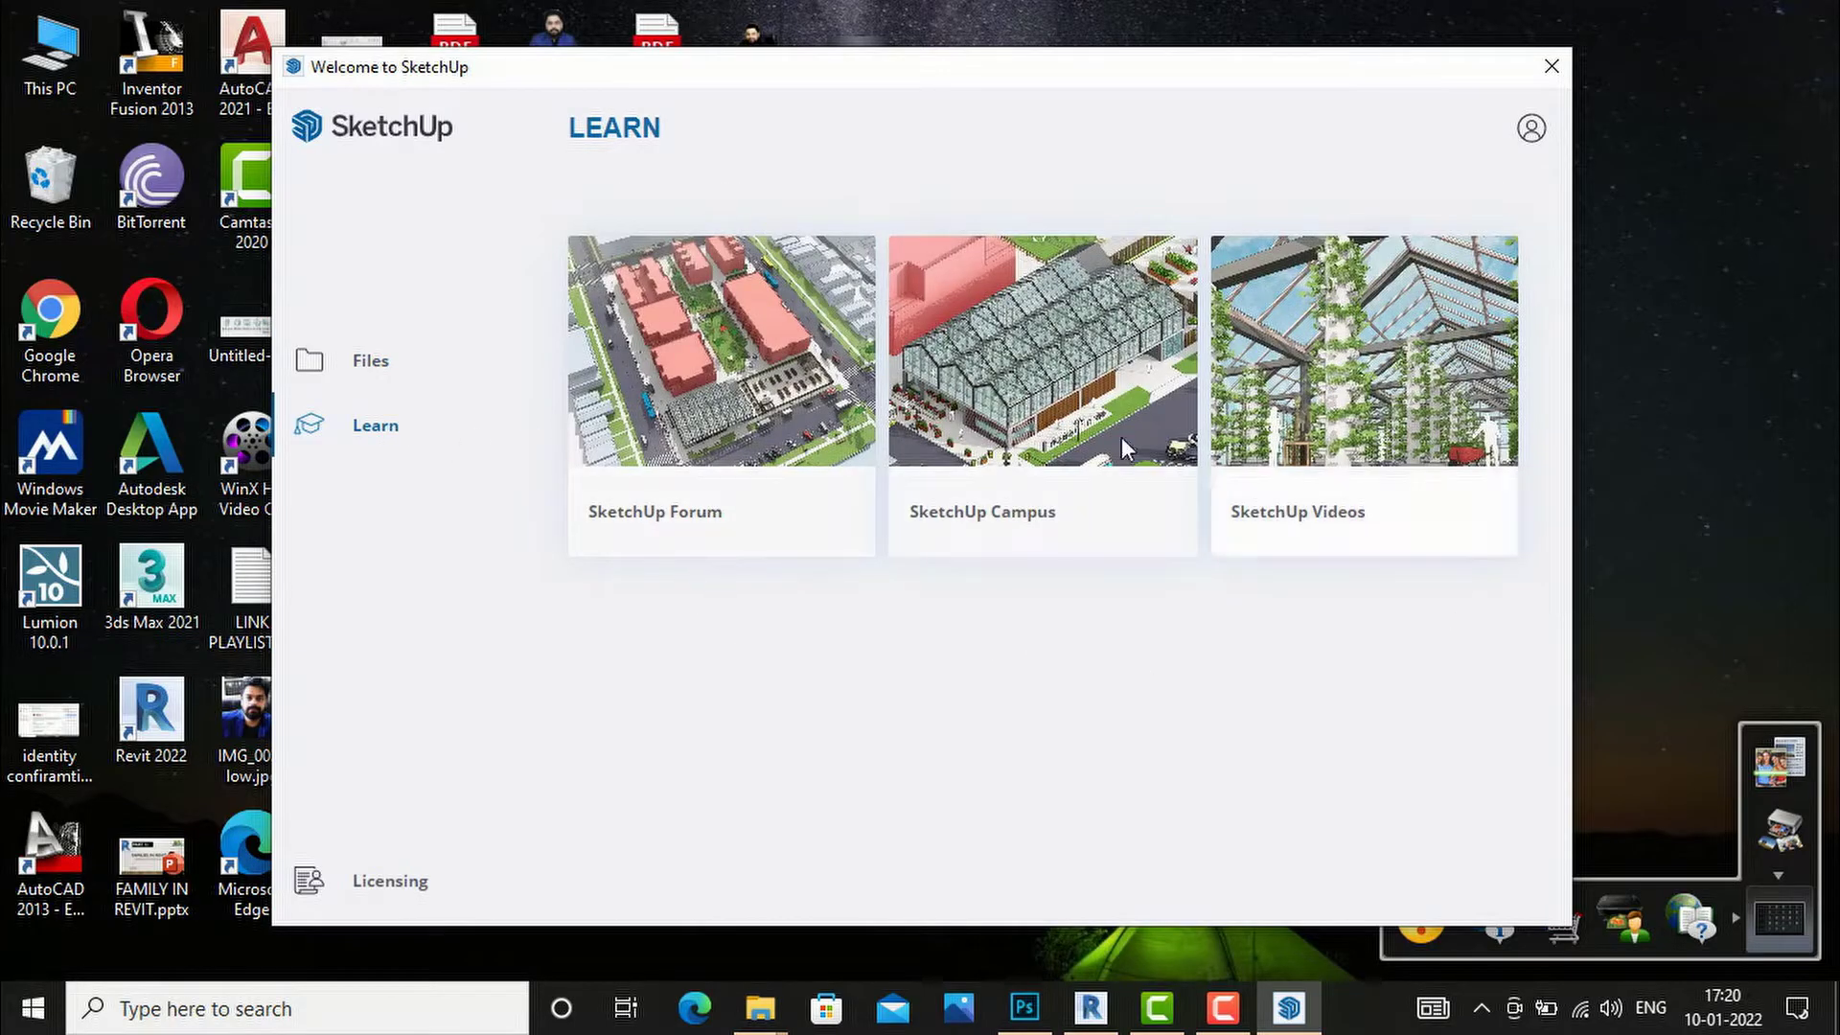
left_click(357, 378)
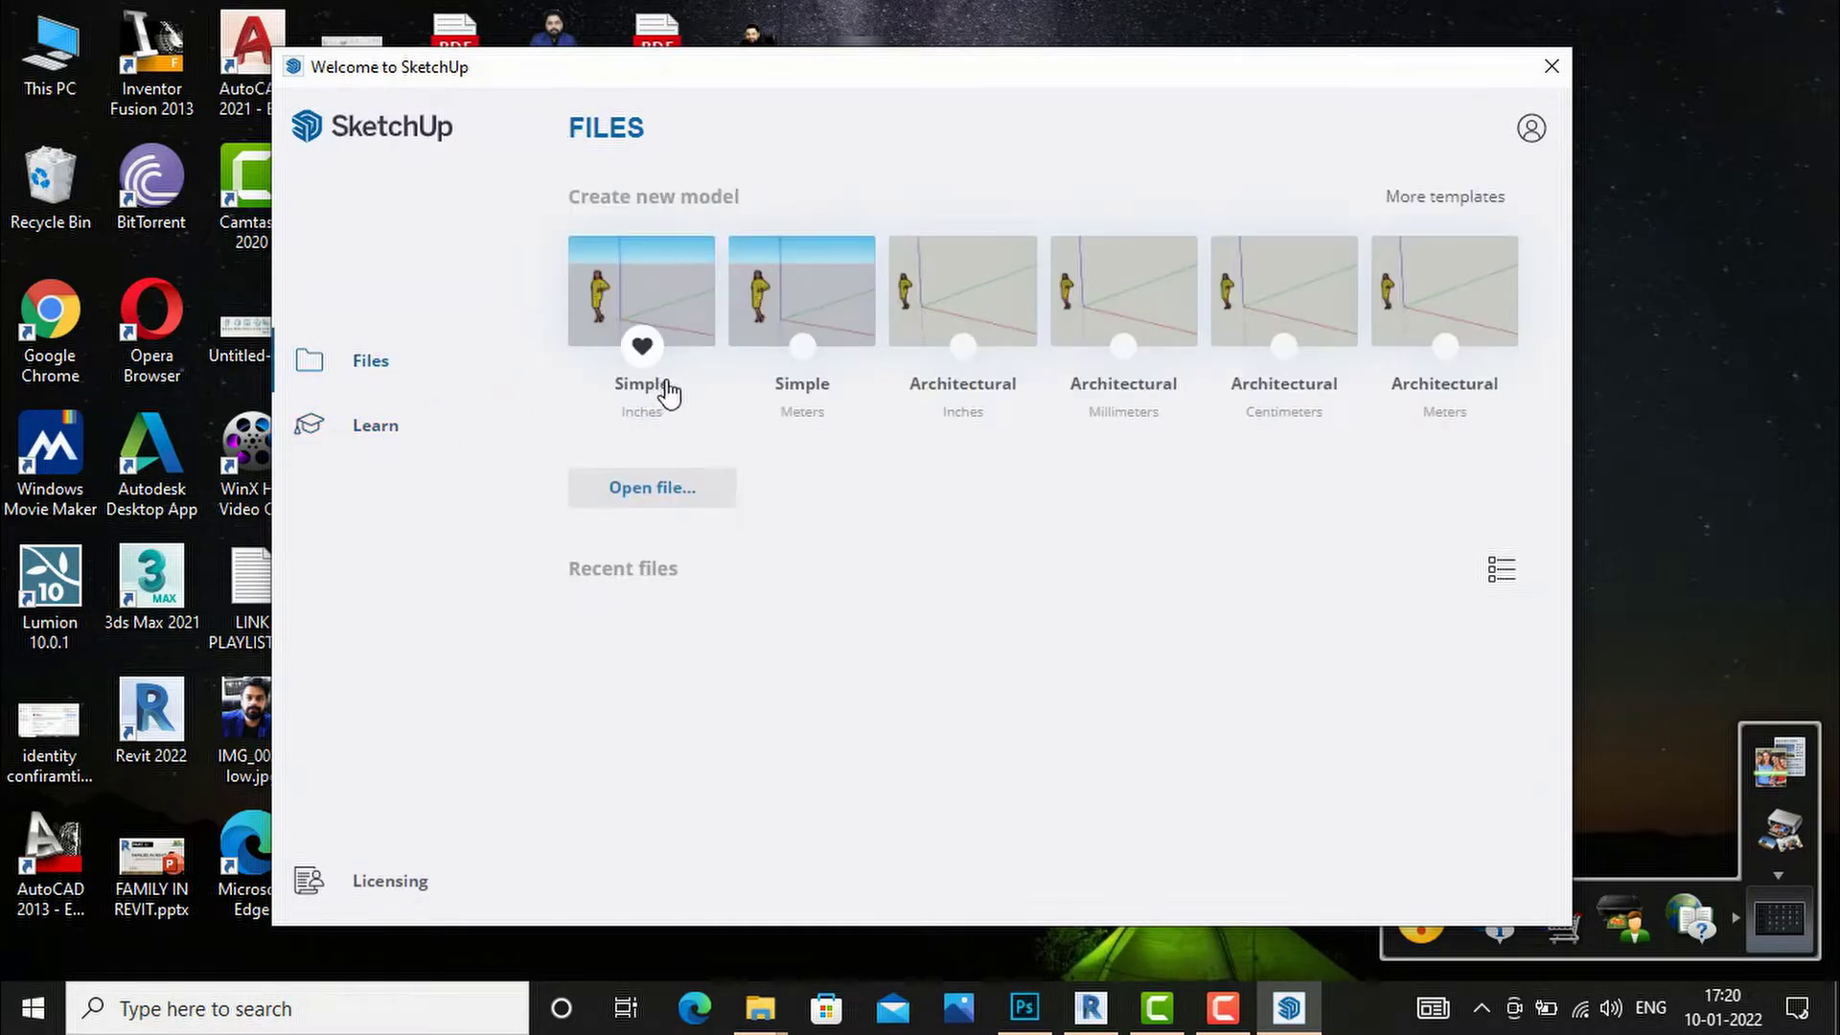
left_click(630, 330)
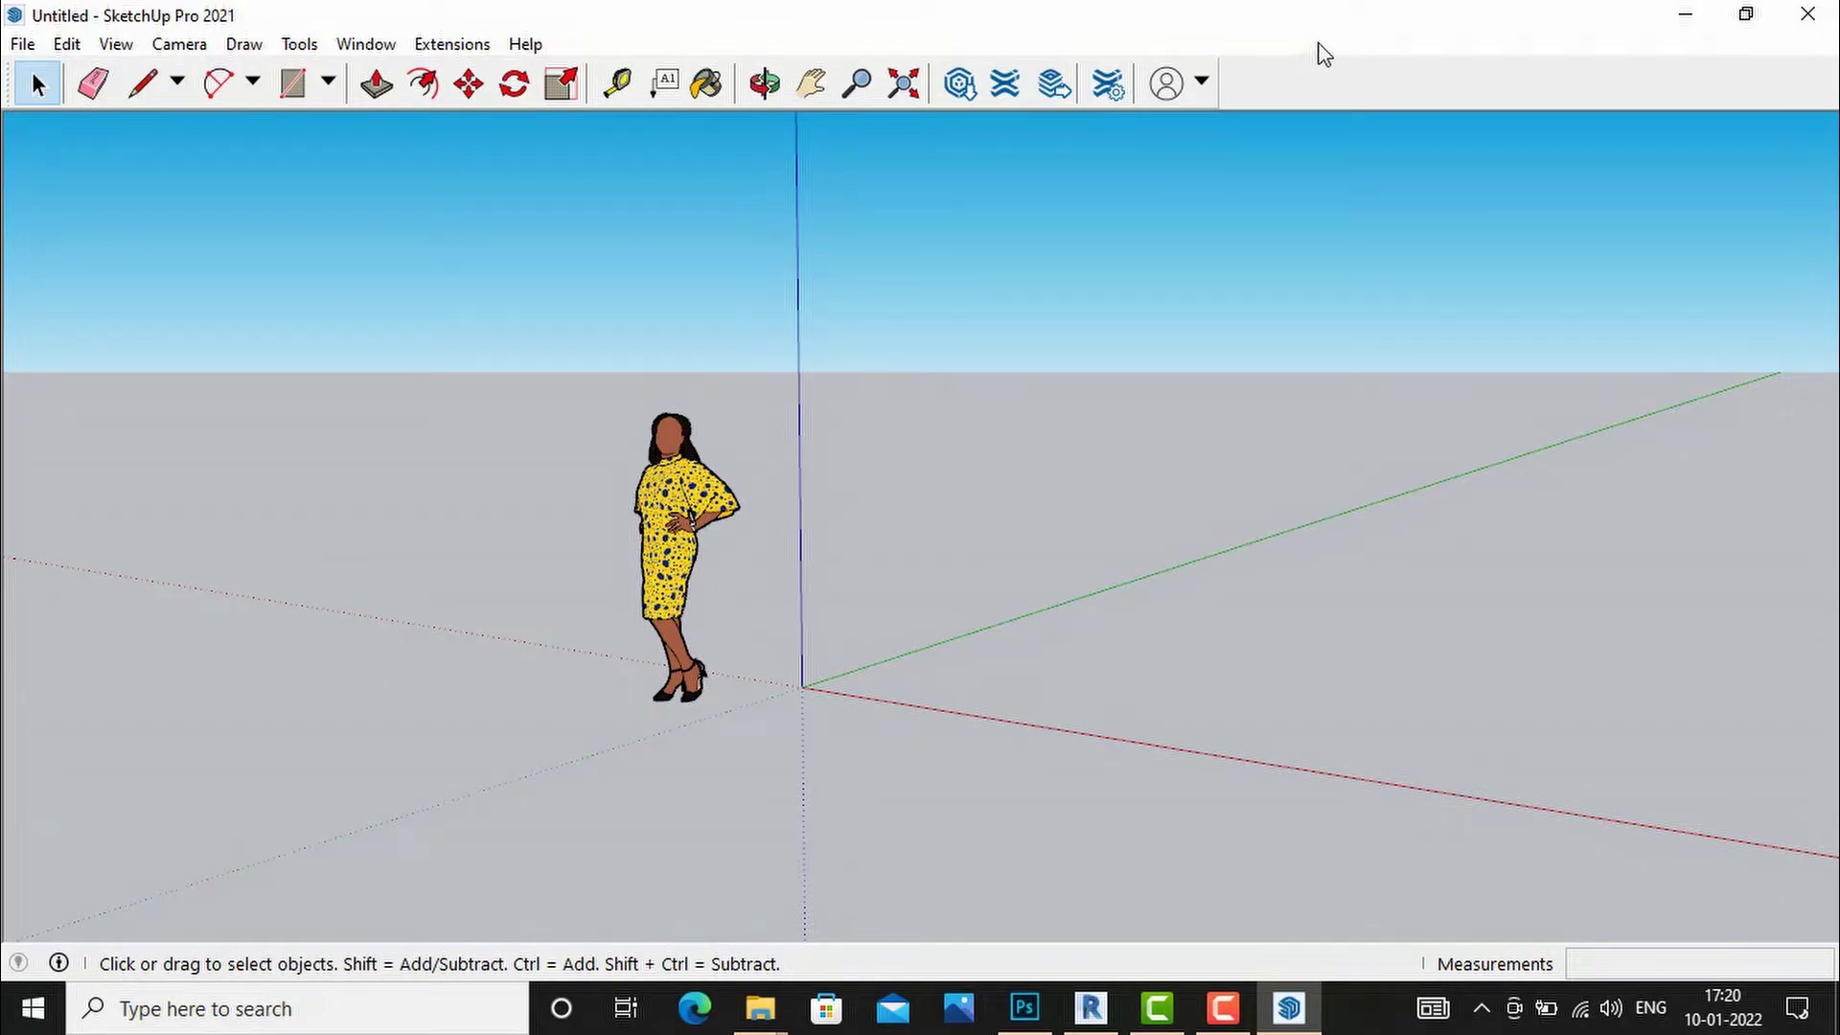
Turn on the Large Tool Set toolbar and turn off Getting Started.
right_click(1266, 100)
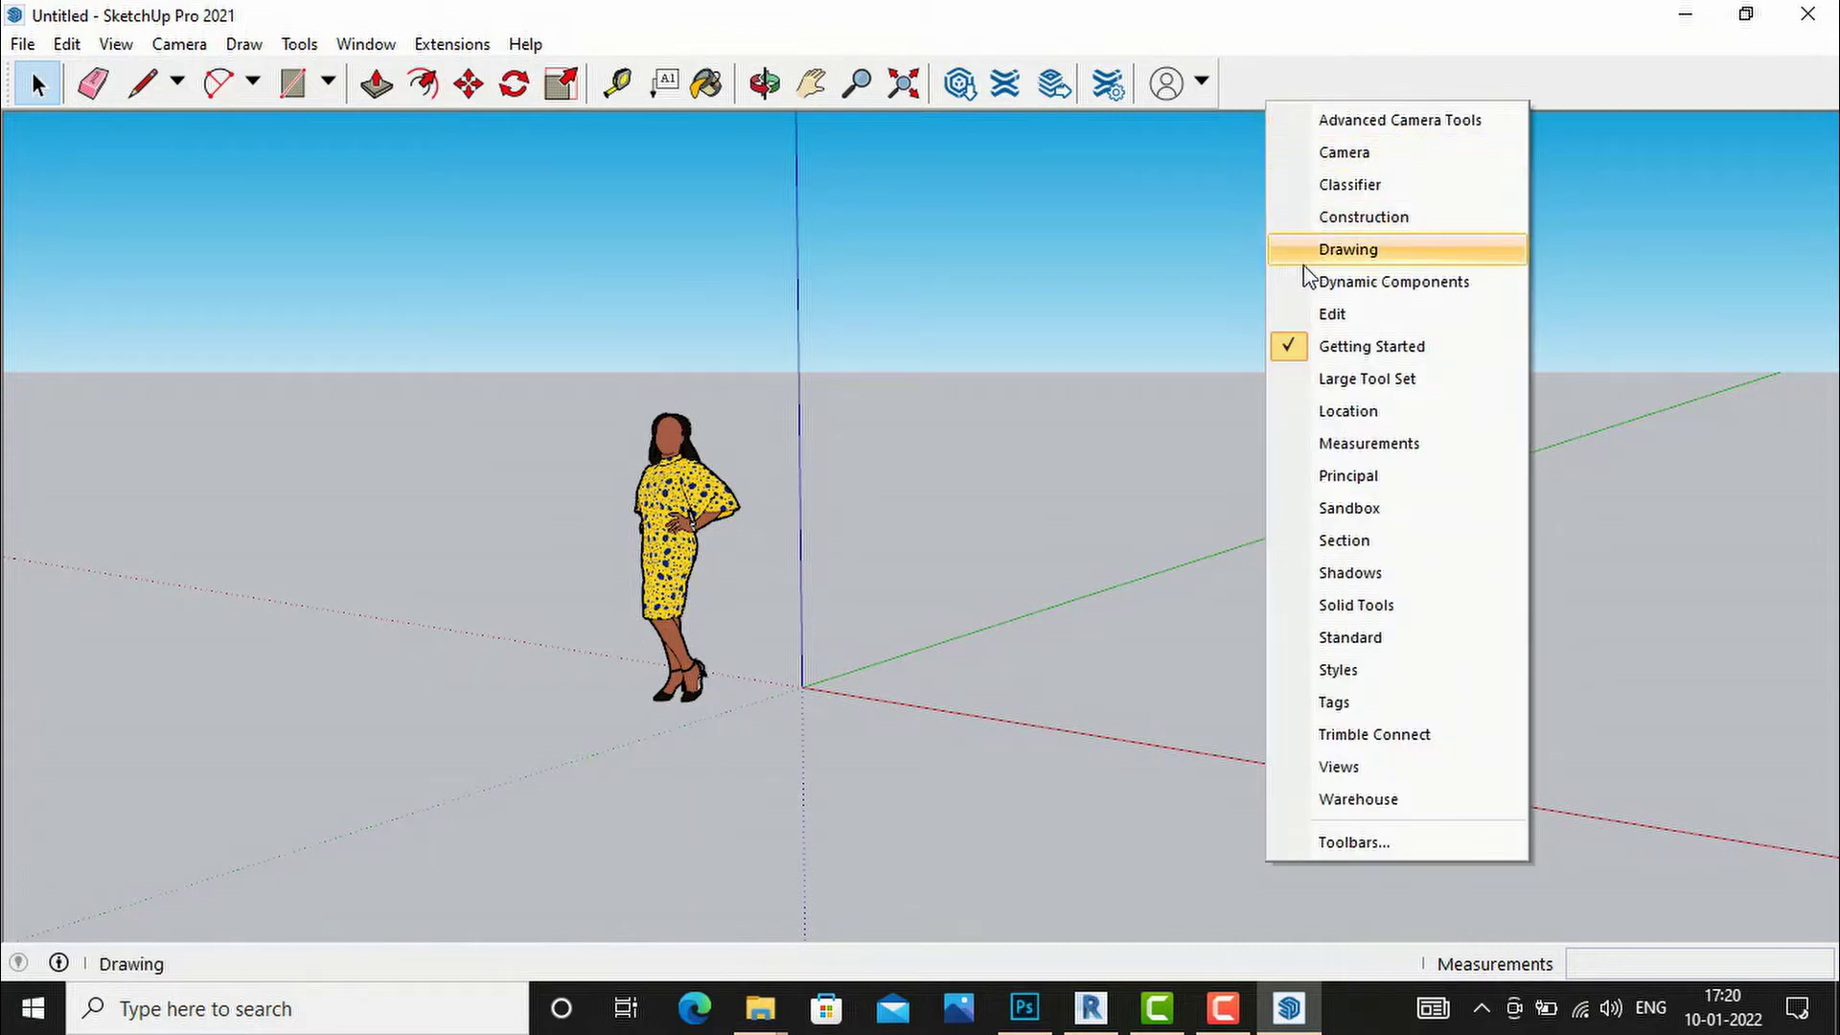
left_click(1328, 389)
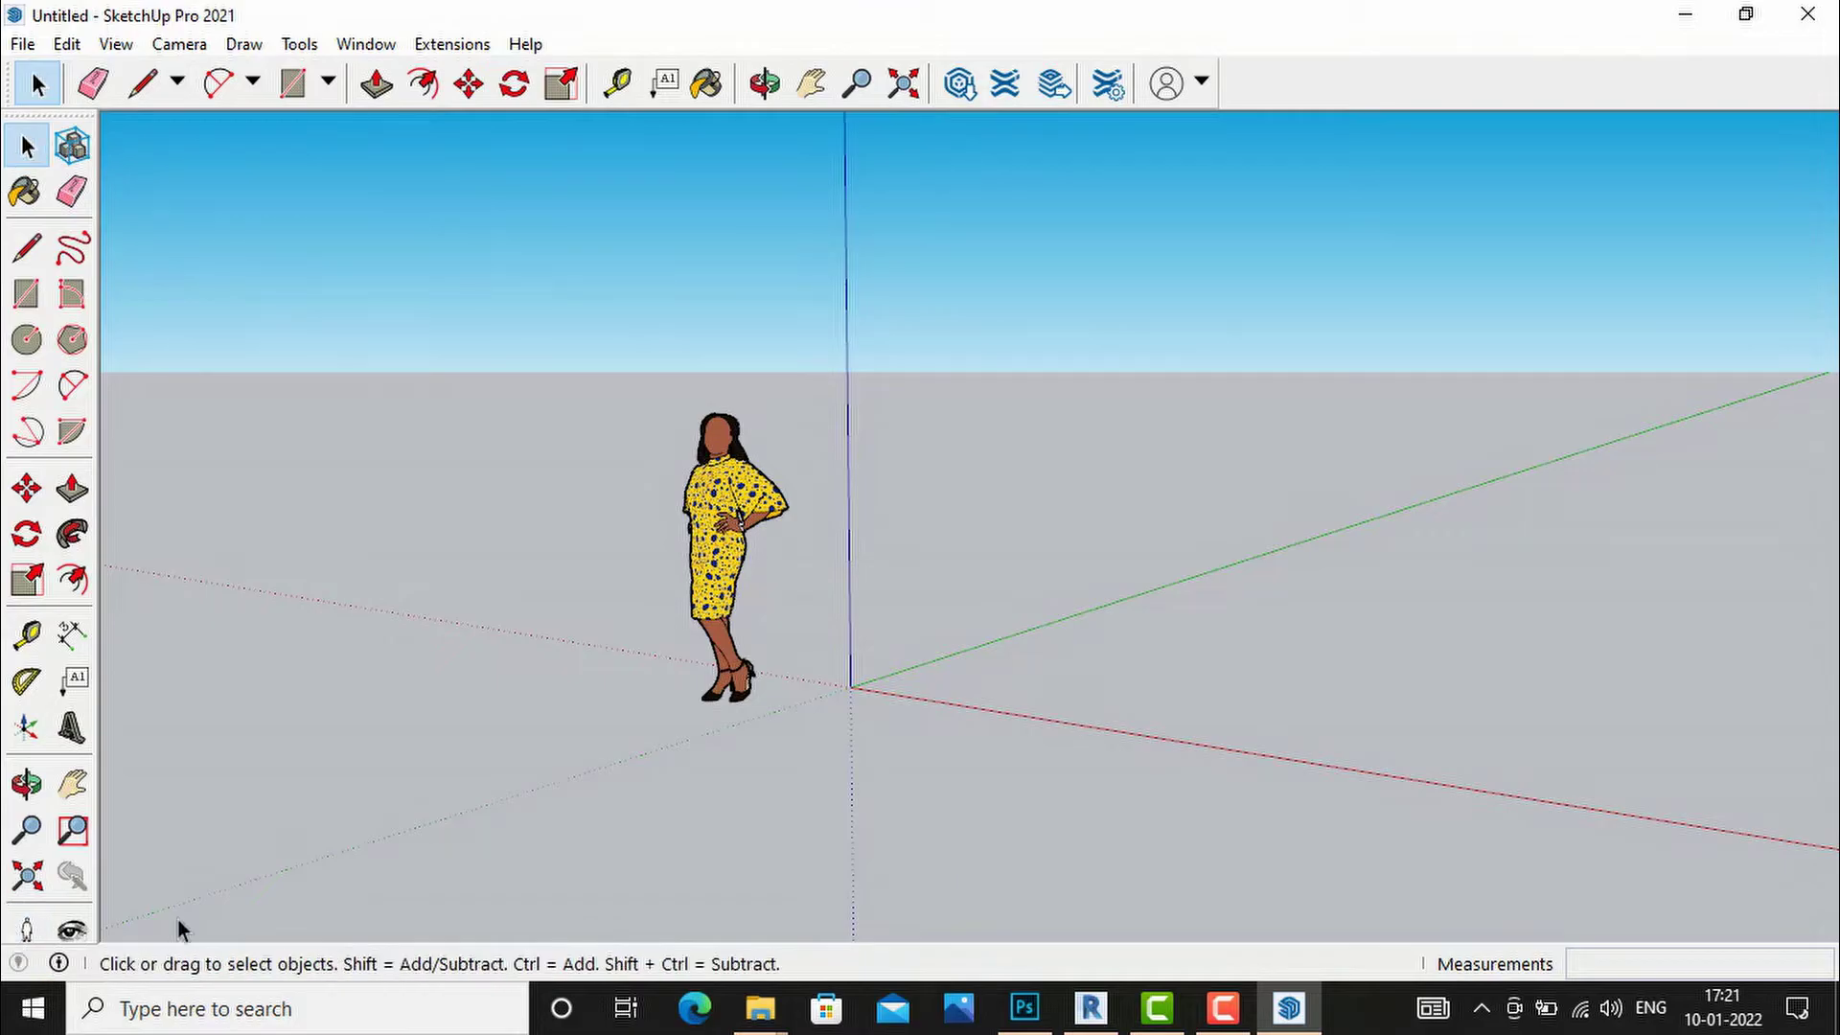
right_click(1293, 82)
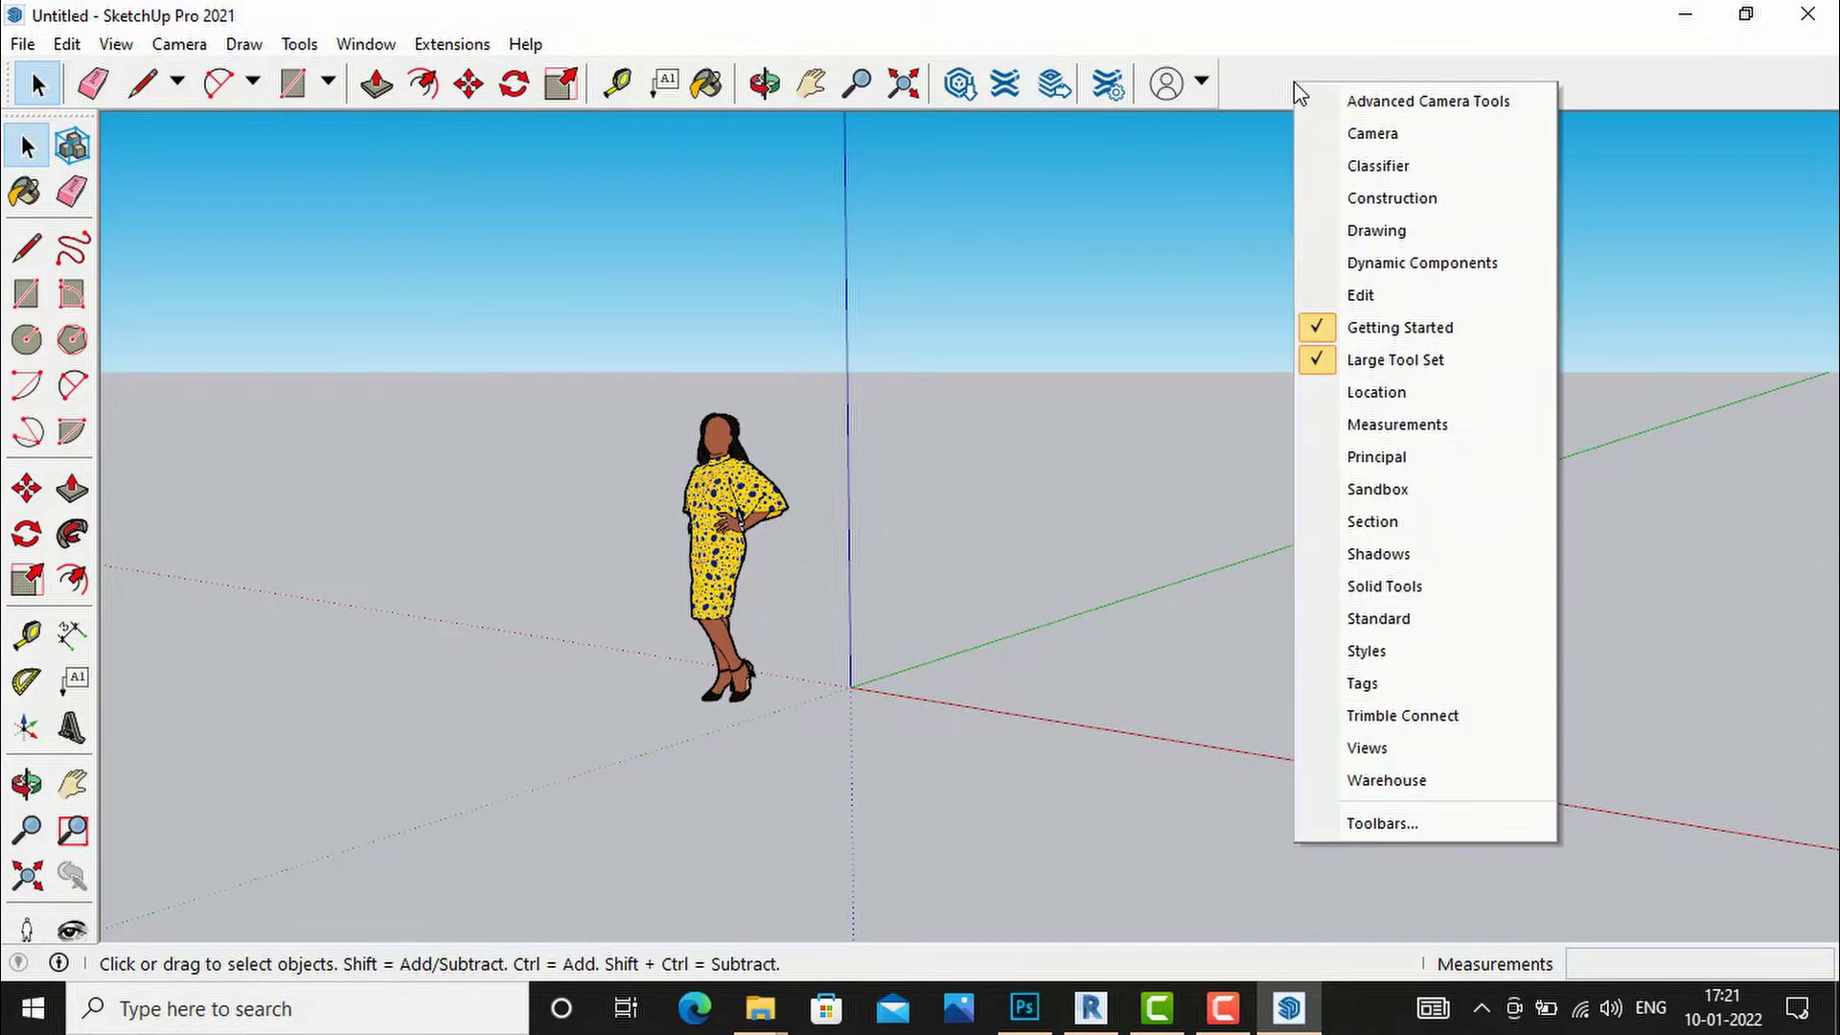
left_click(1321, 326)
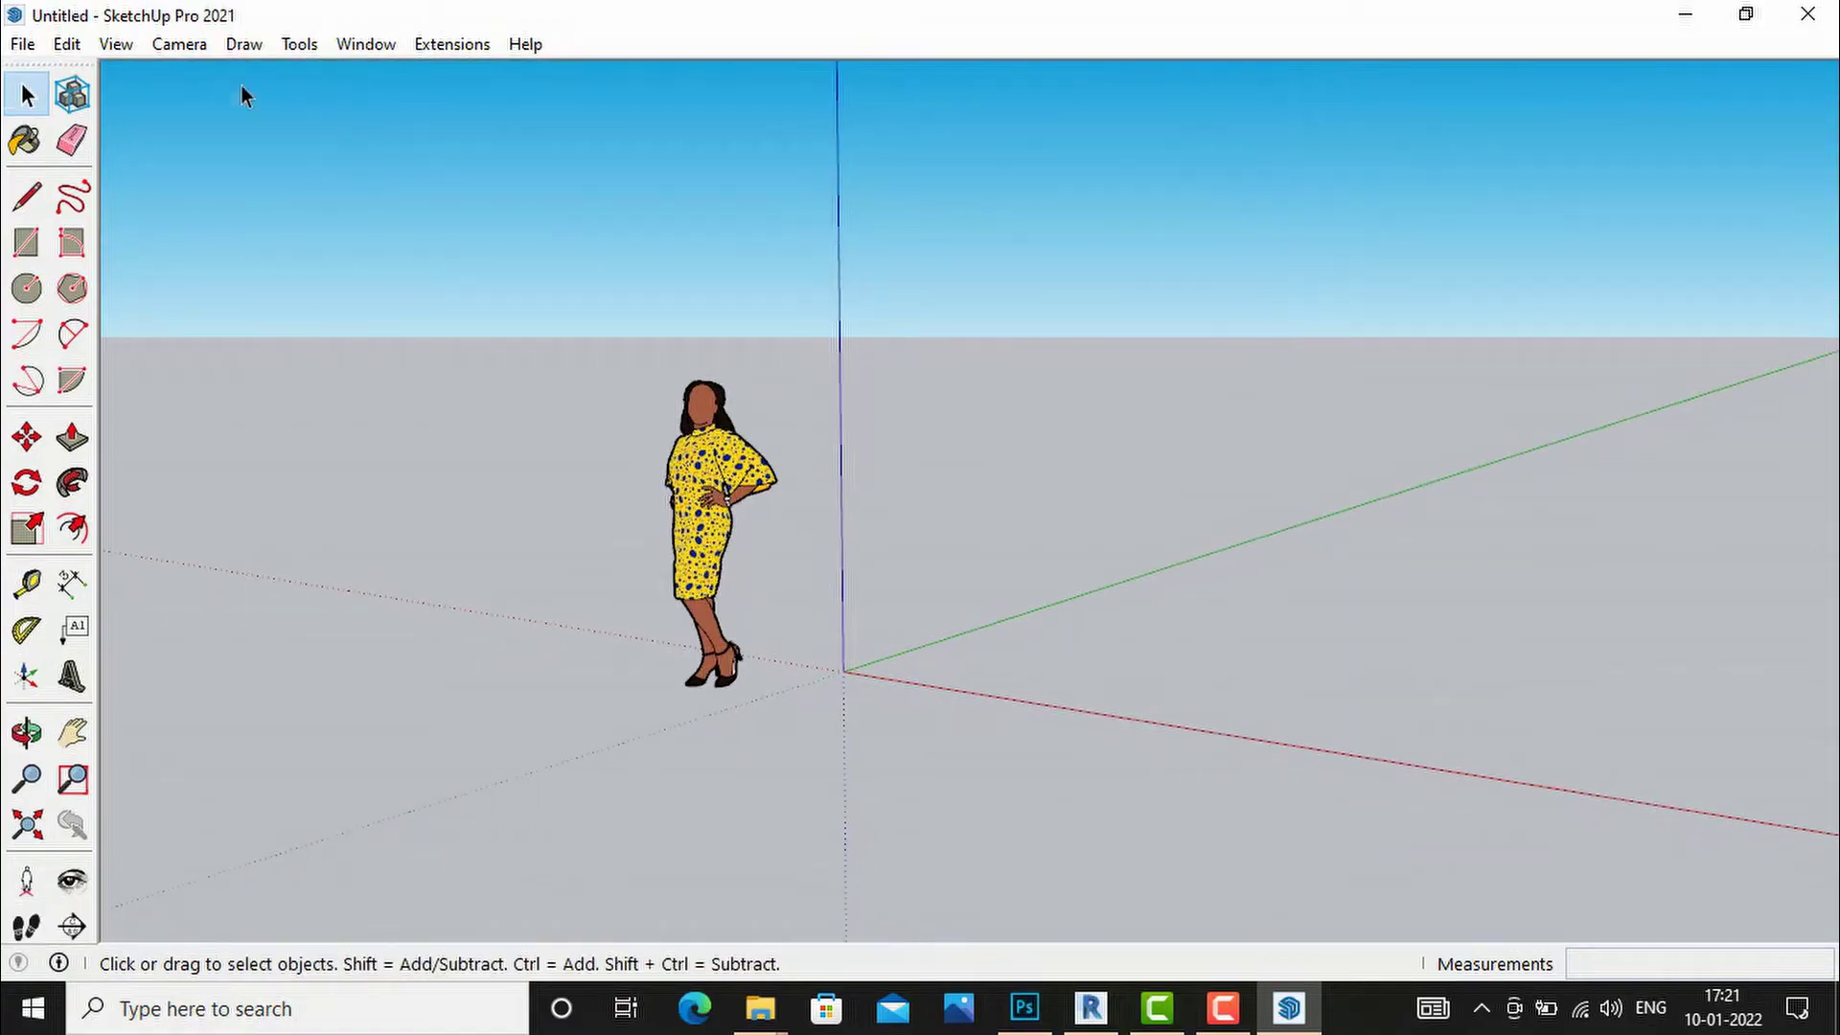
Draw a closed four-edge outline with the Line tool, forming a grey rectangular face.
left_click(27, 197)
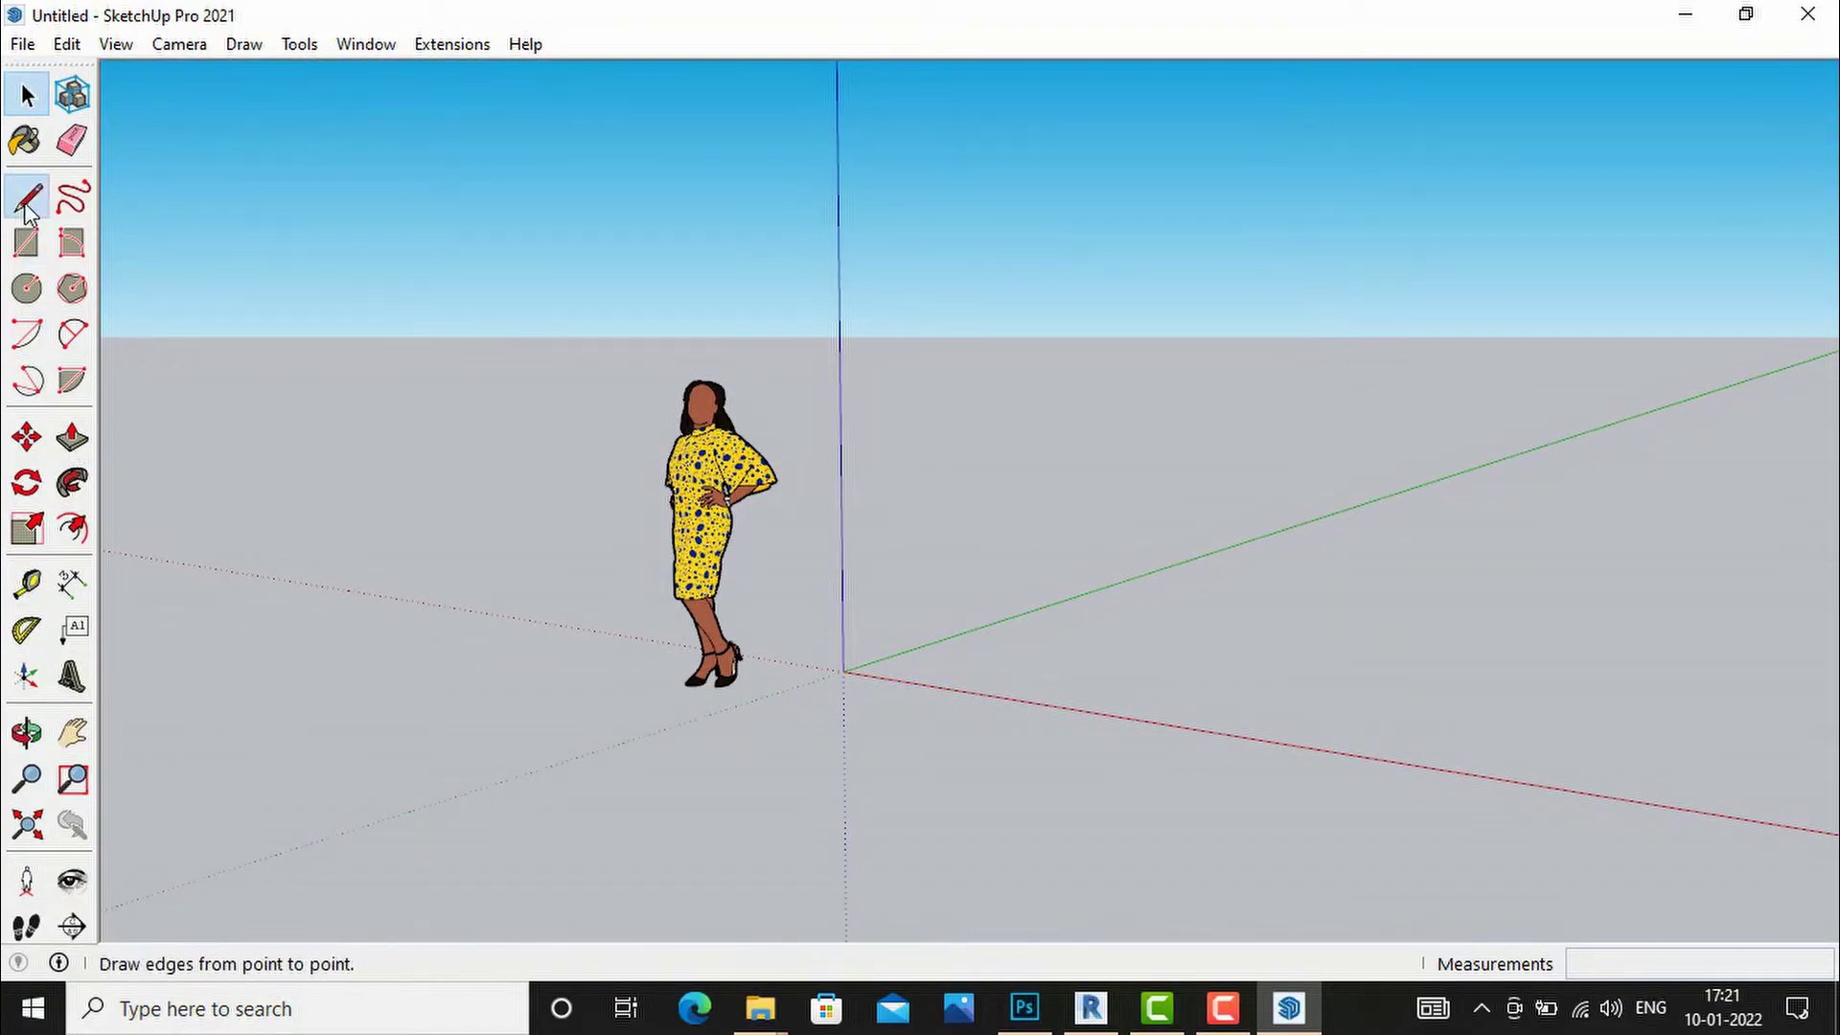
left_click(985, 654)
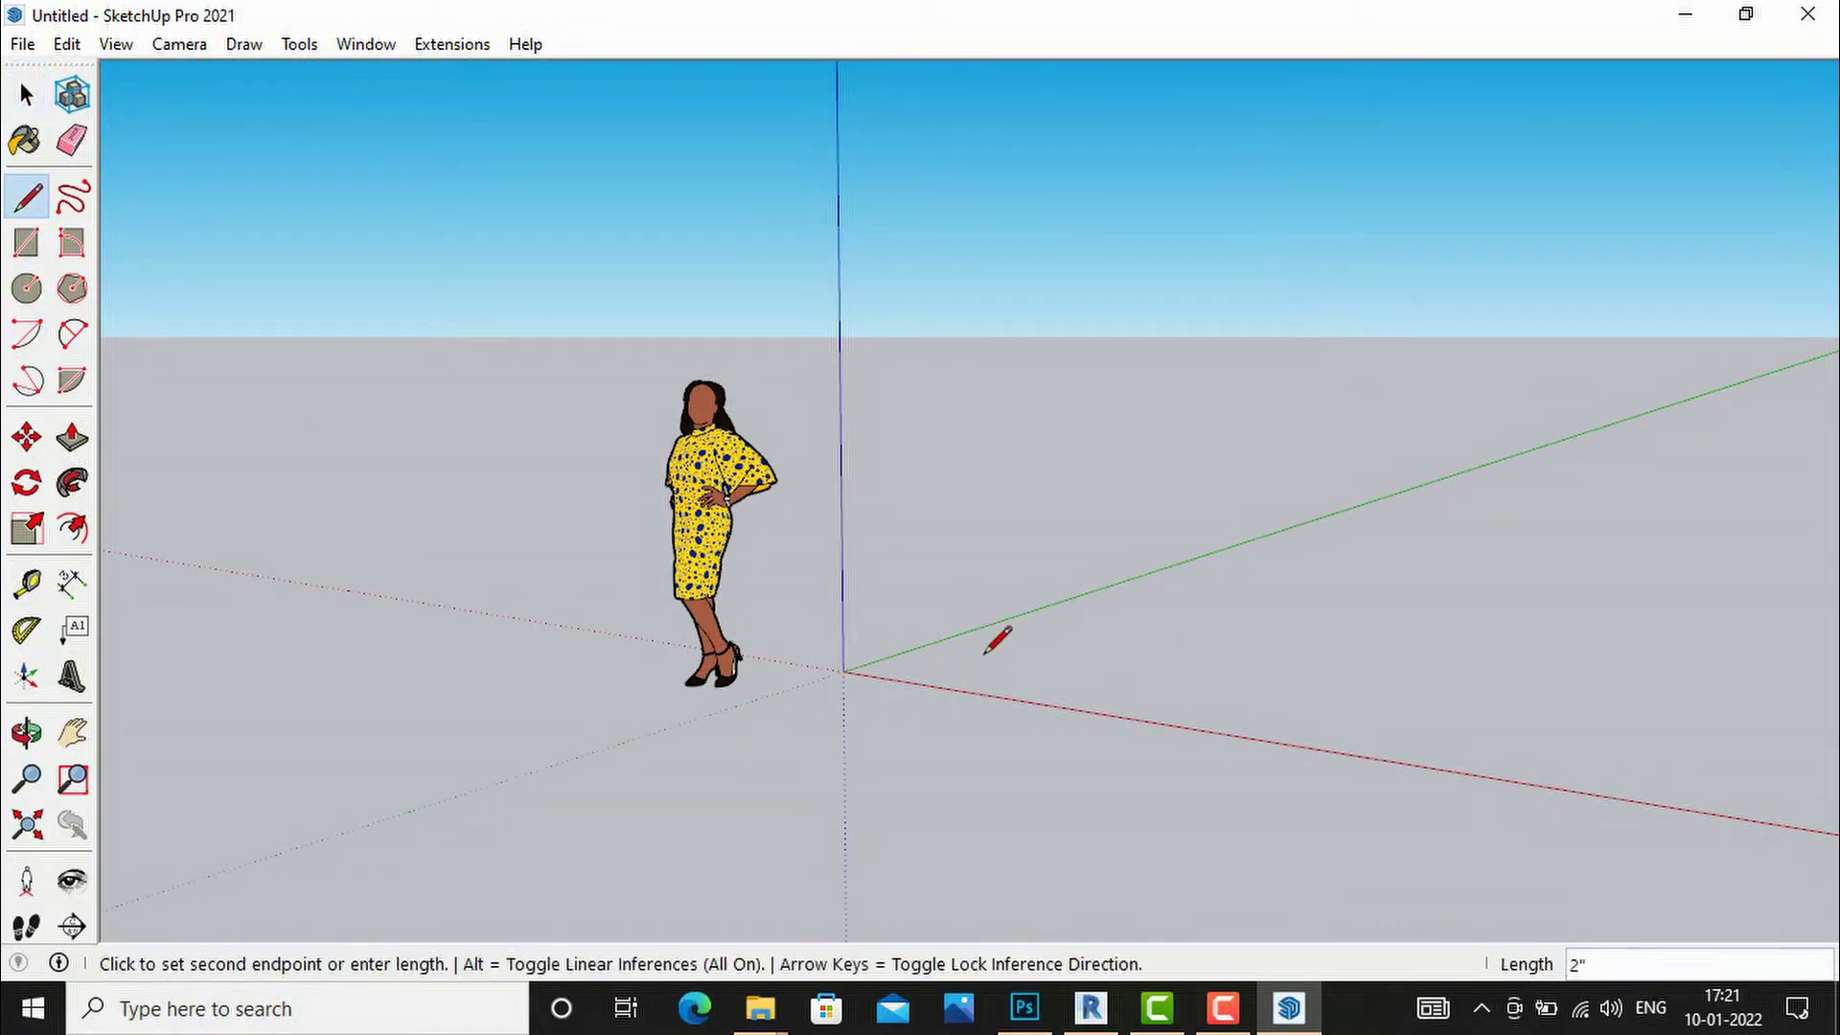
left_click(1370, 705)
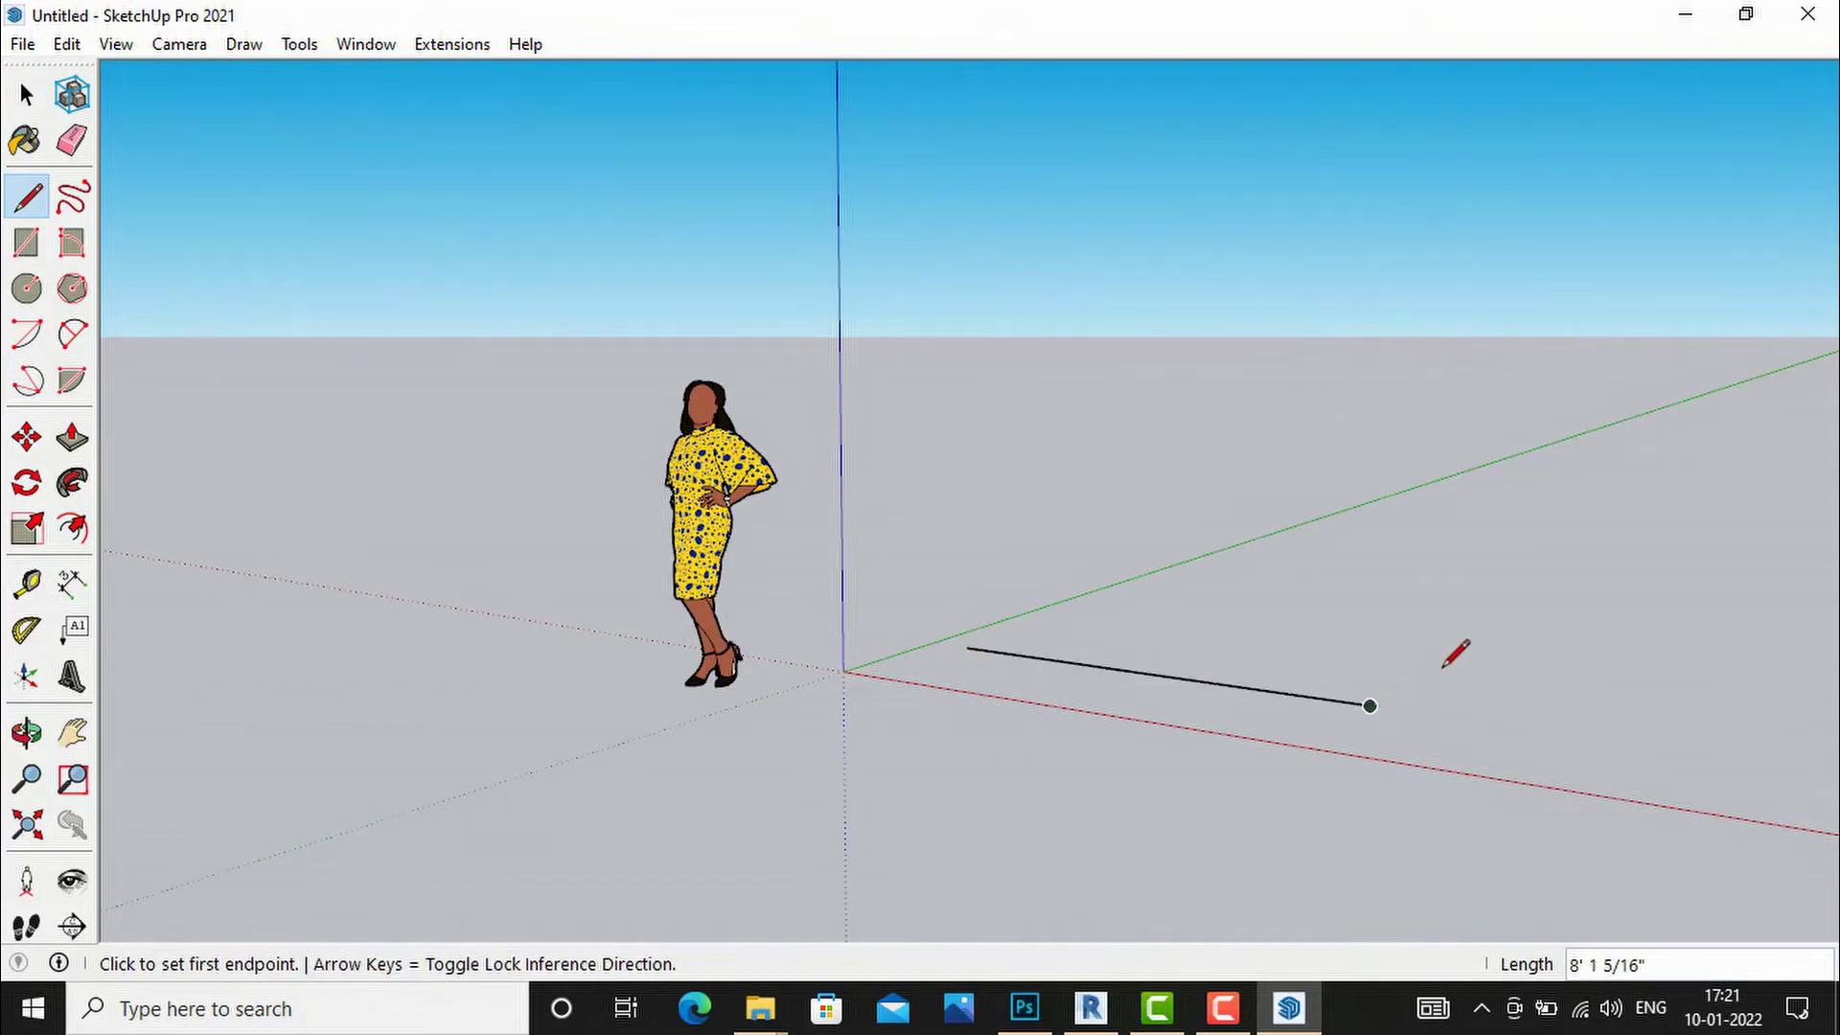
left_click(1626, 575)
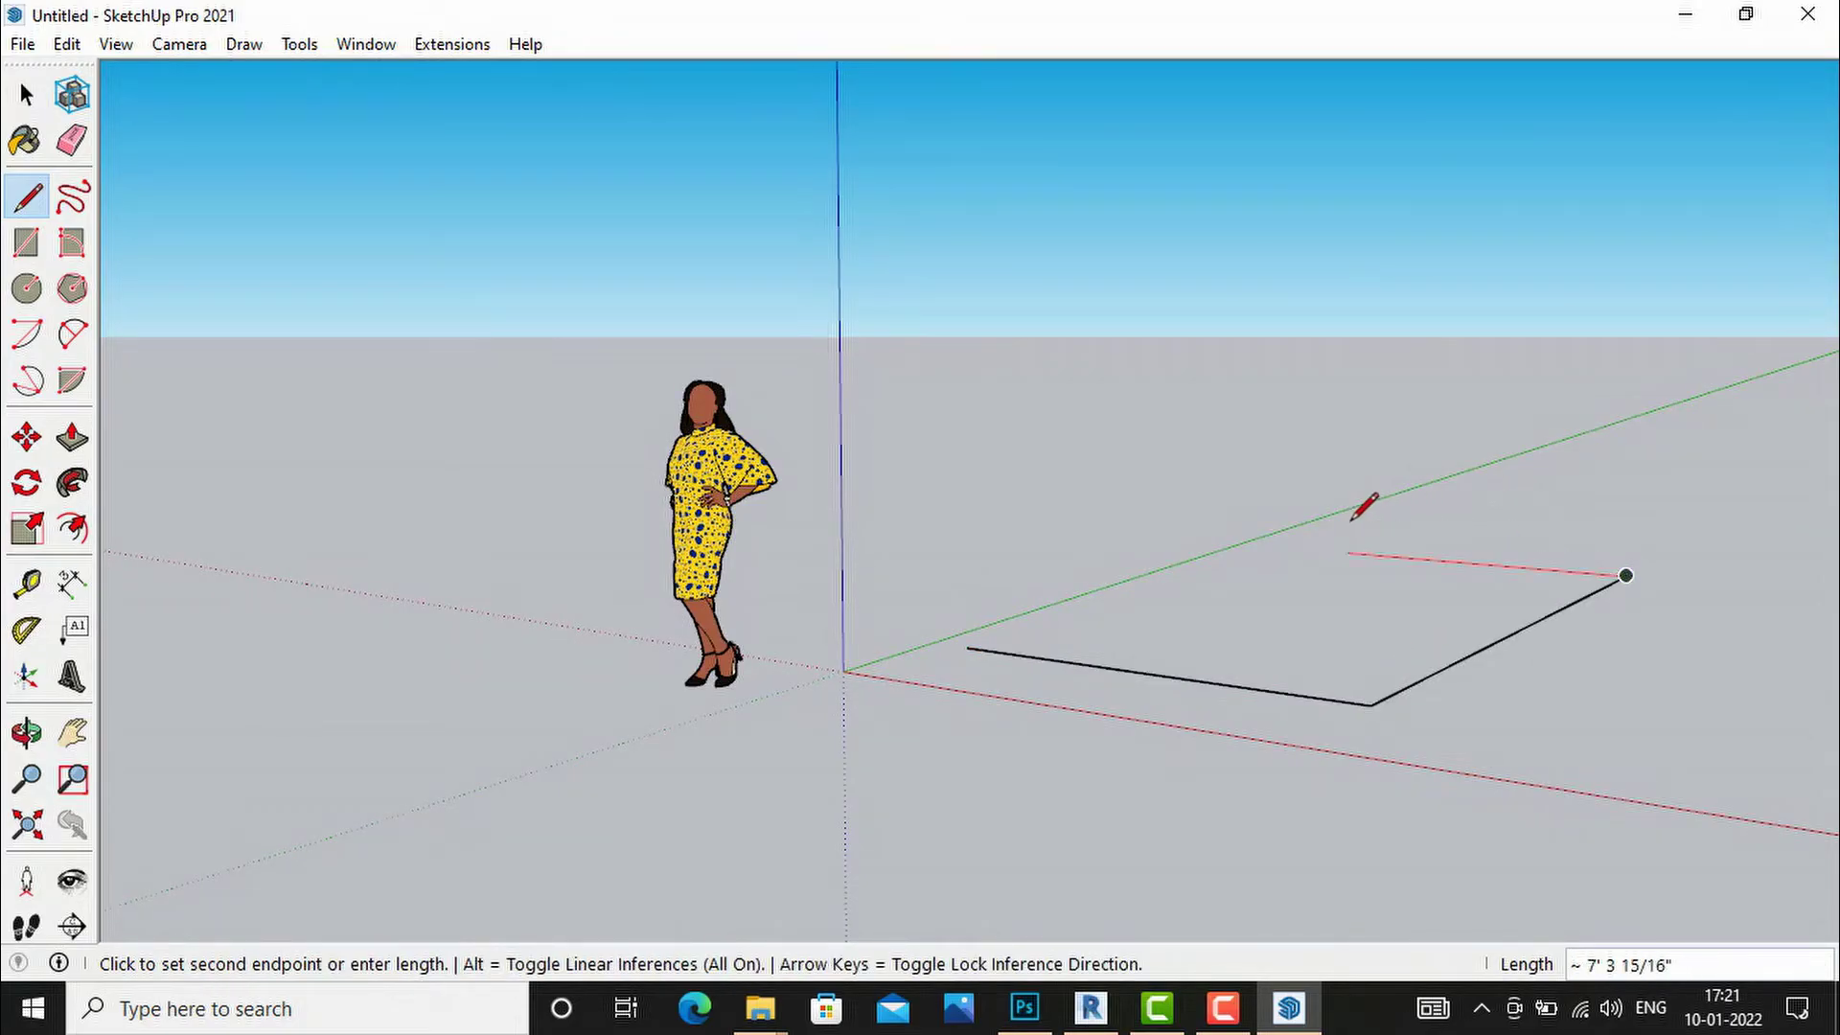
left_click(1349, 553)
left_click(965, 648)
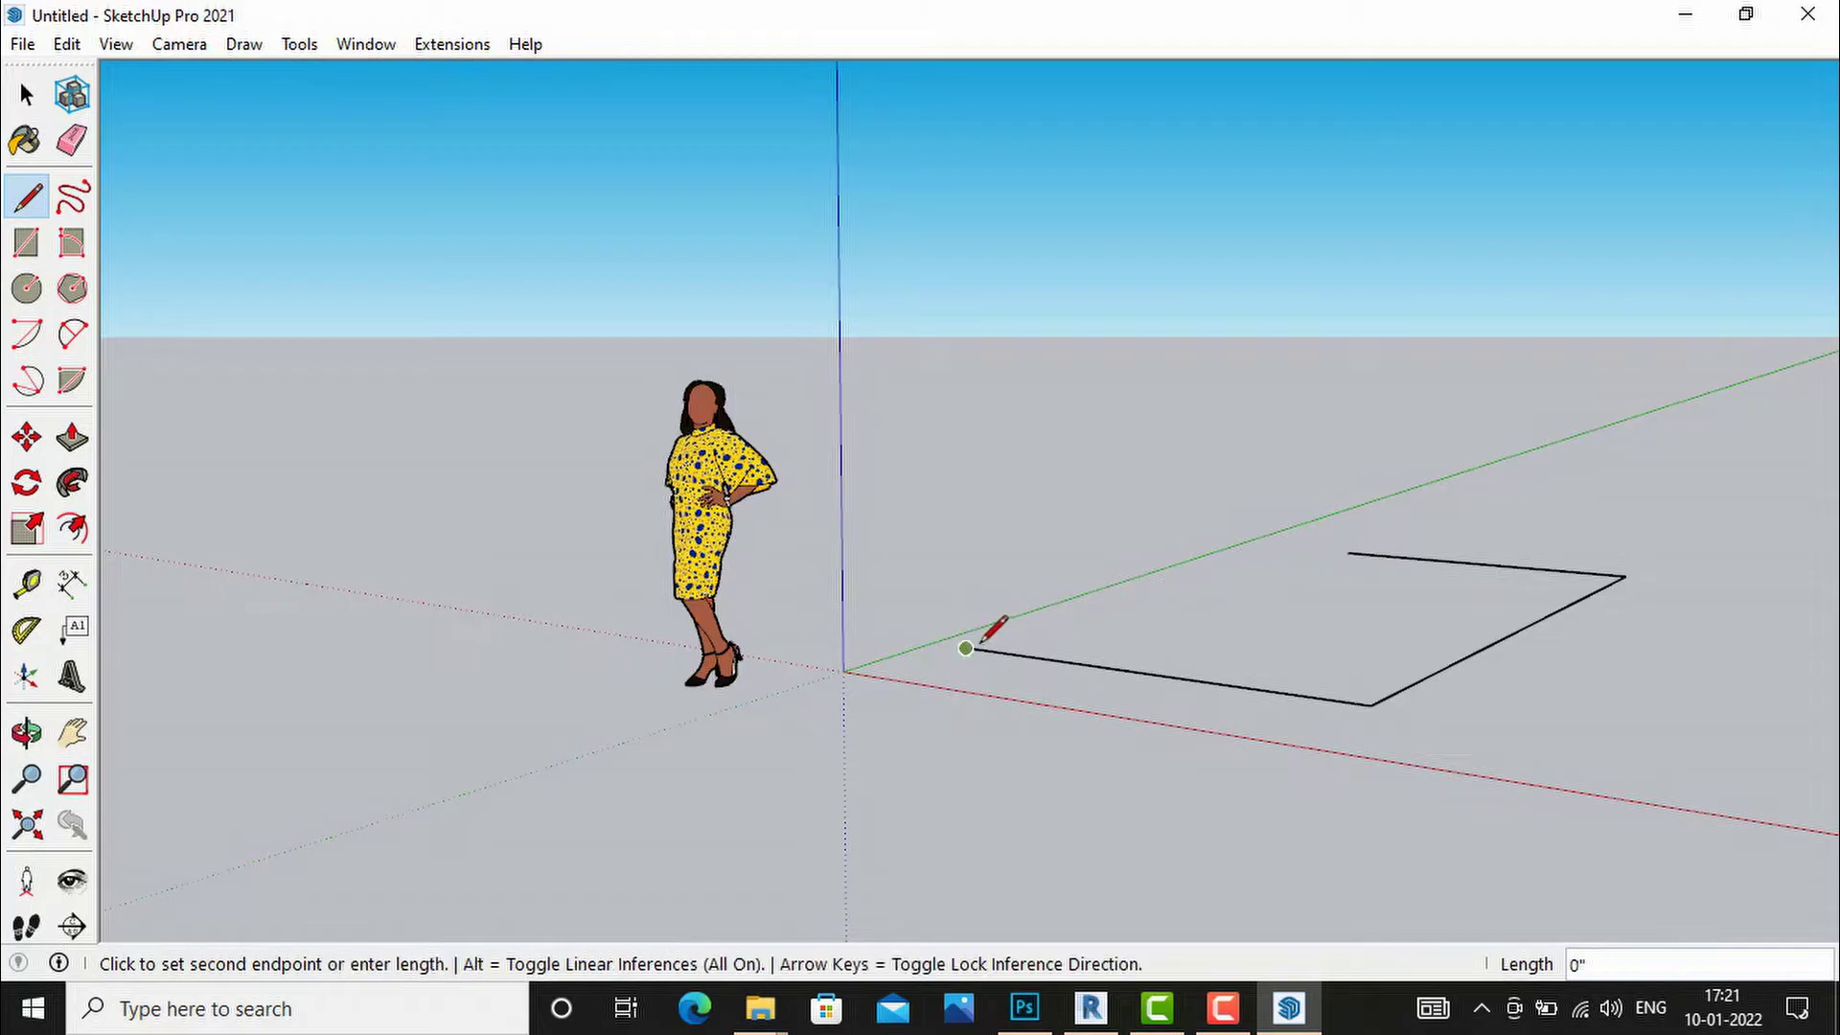
left_click(1347, 552)
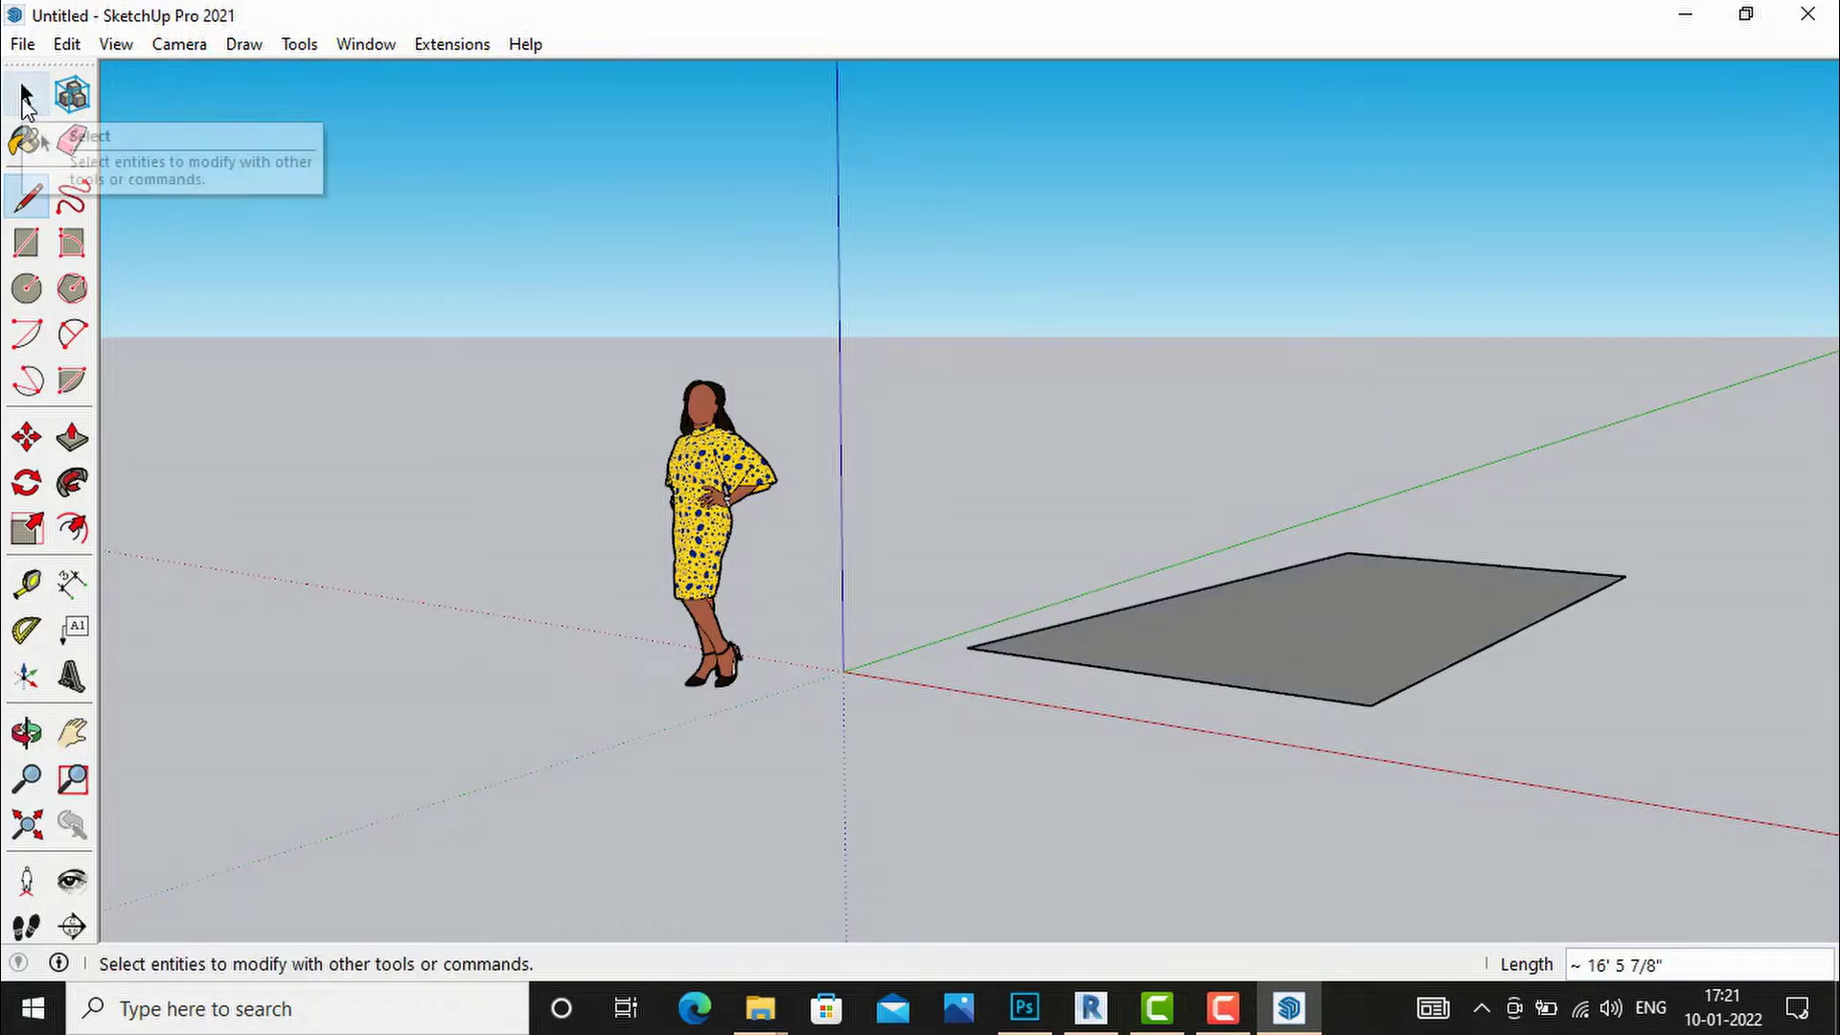
Activate the Paint Bucket and scroll the Default Tray to its Instructor help.
left_click(23, 96)
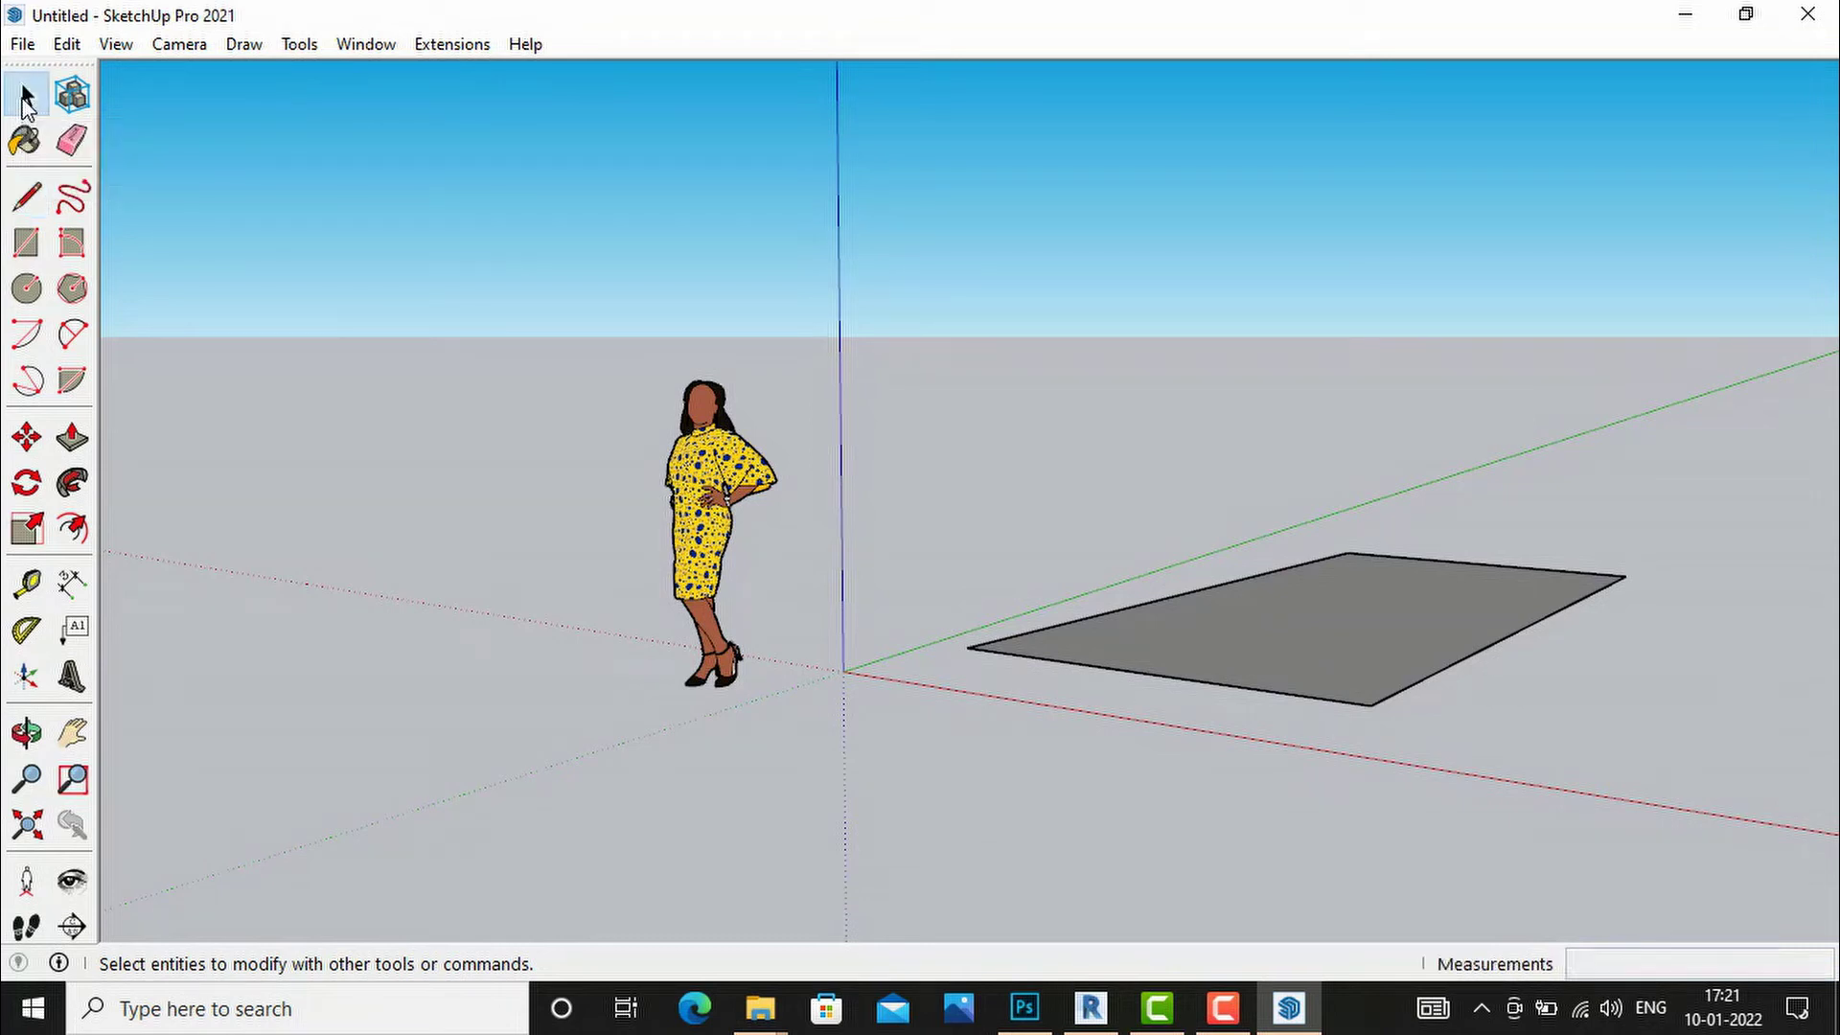
left_click(15, 147)
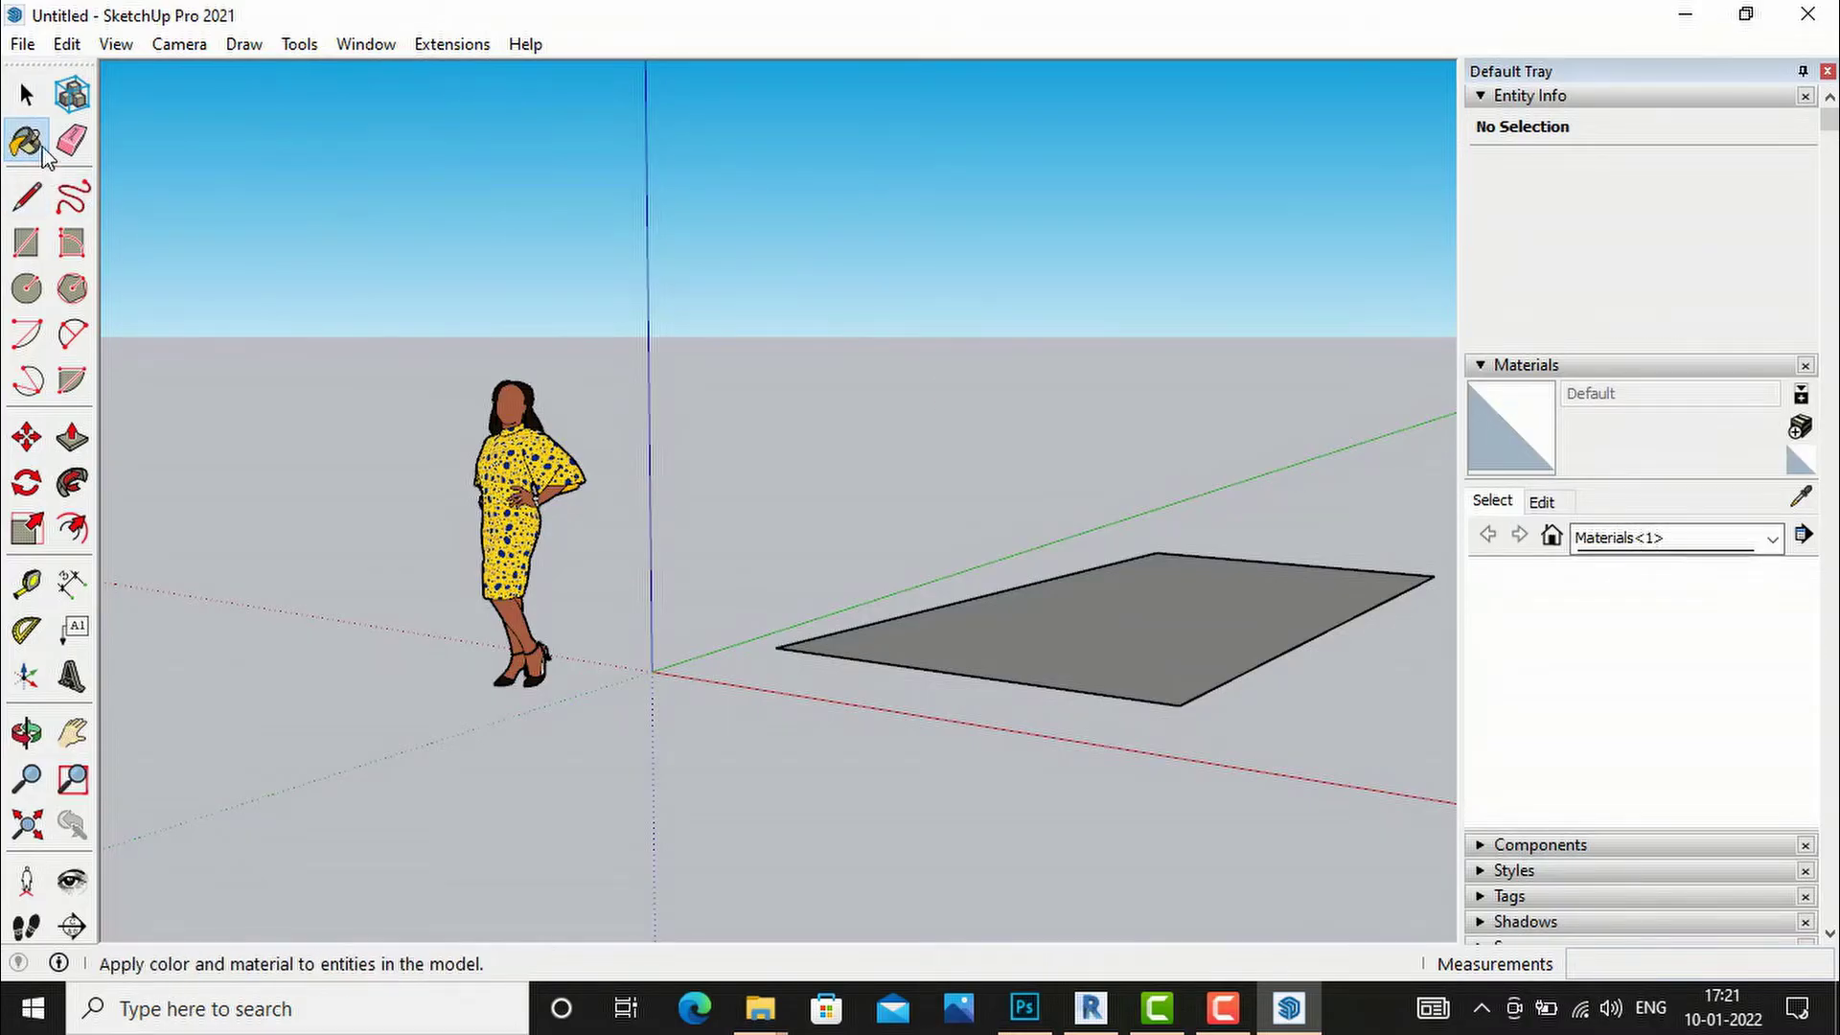
scroll(1653, 722, "down", 2)
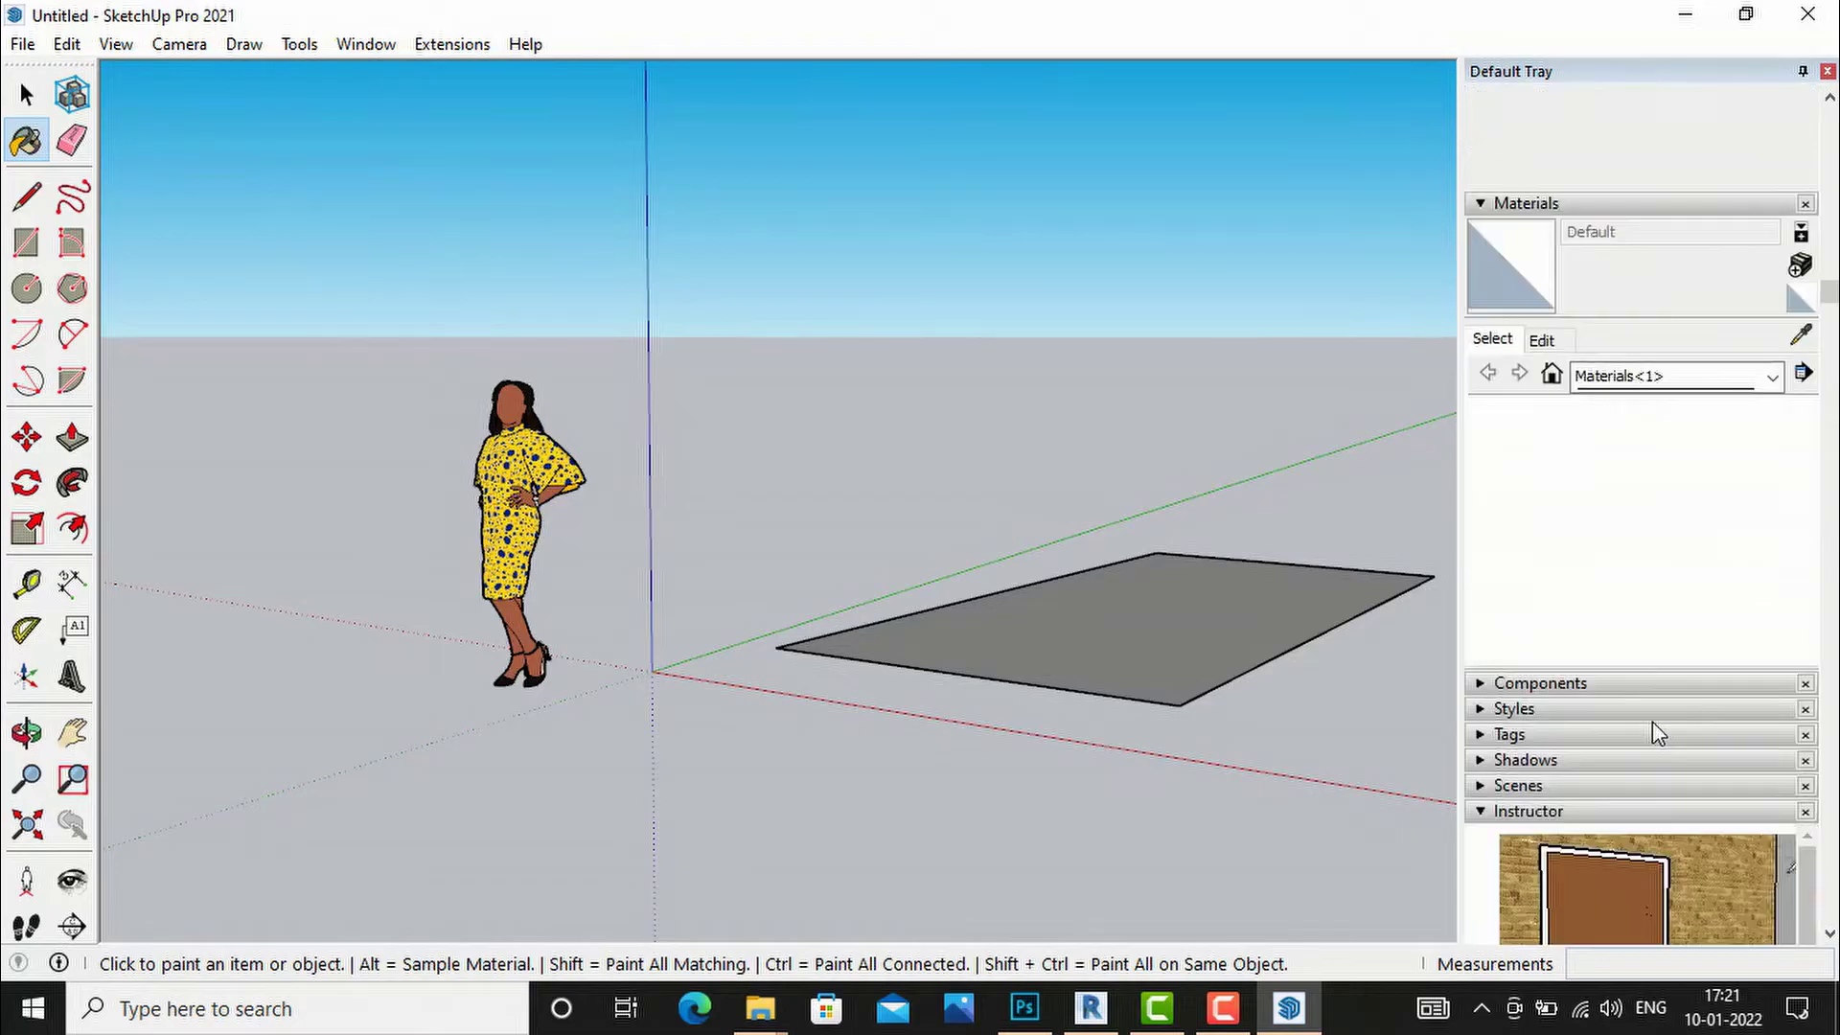
scroll(1652, 722, "down", 6)
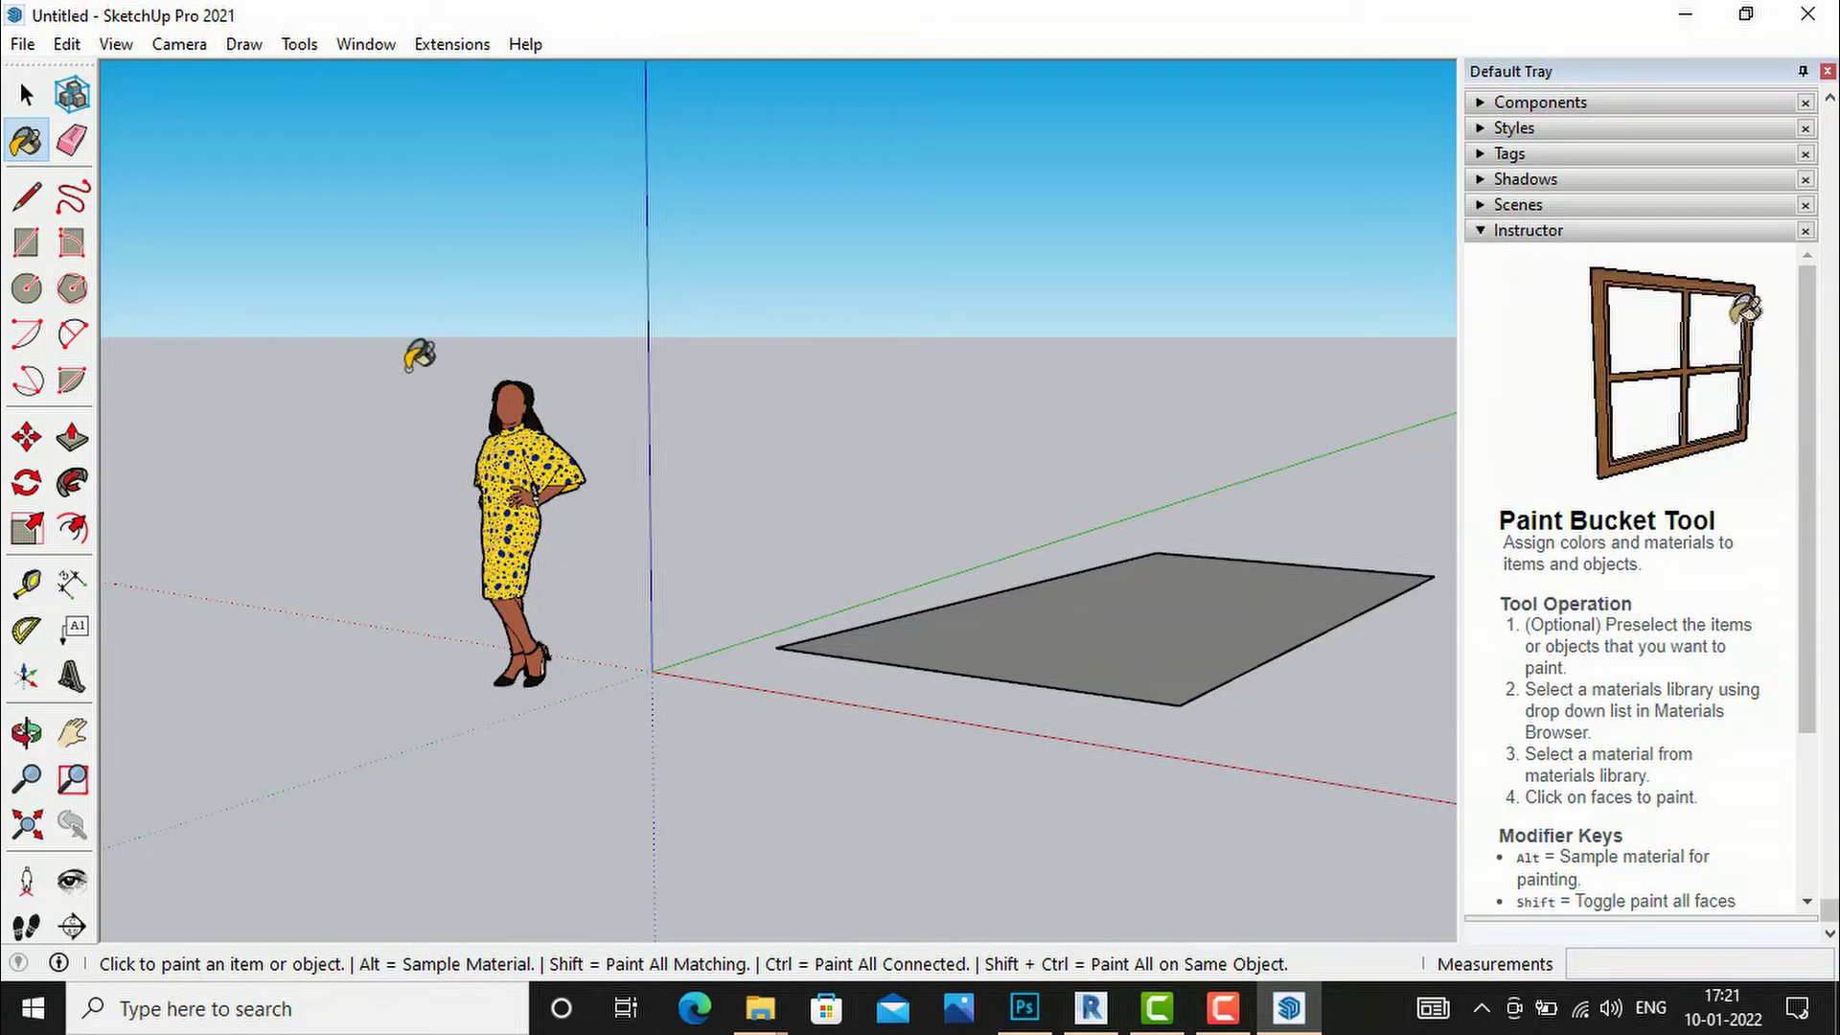
left_click(28, 201)
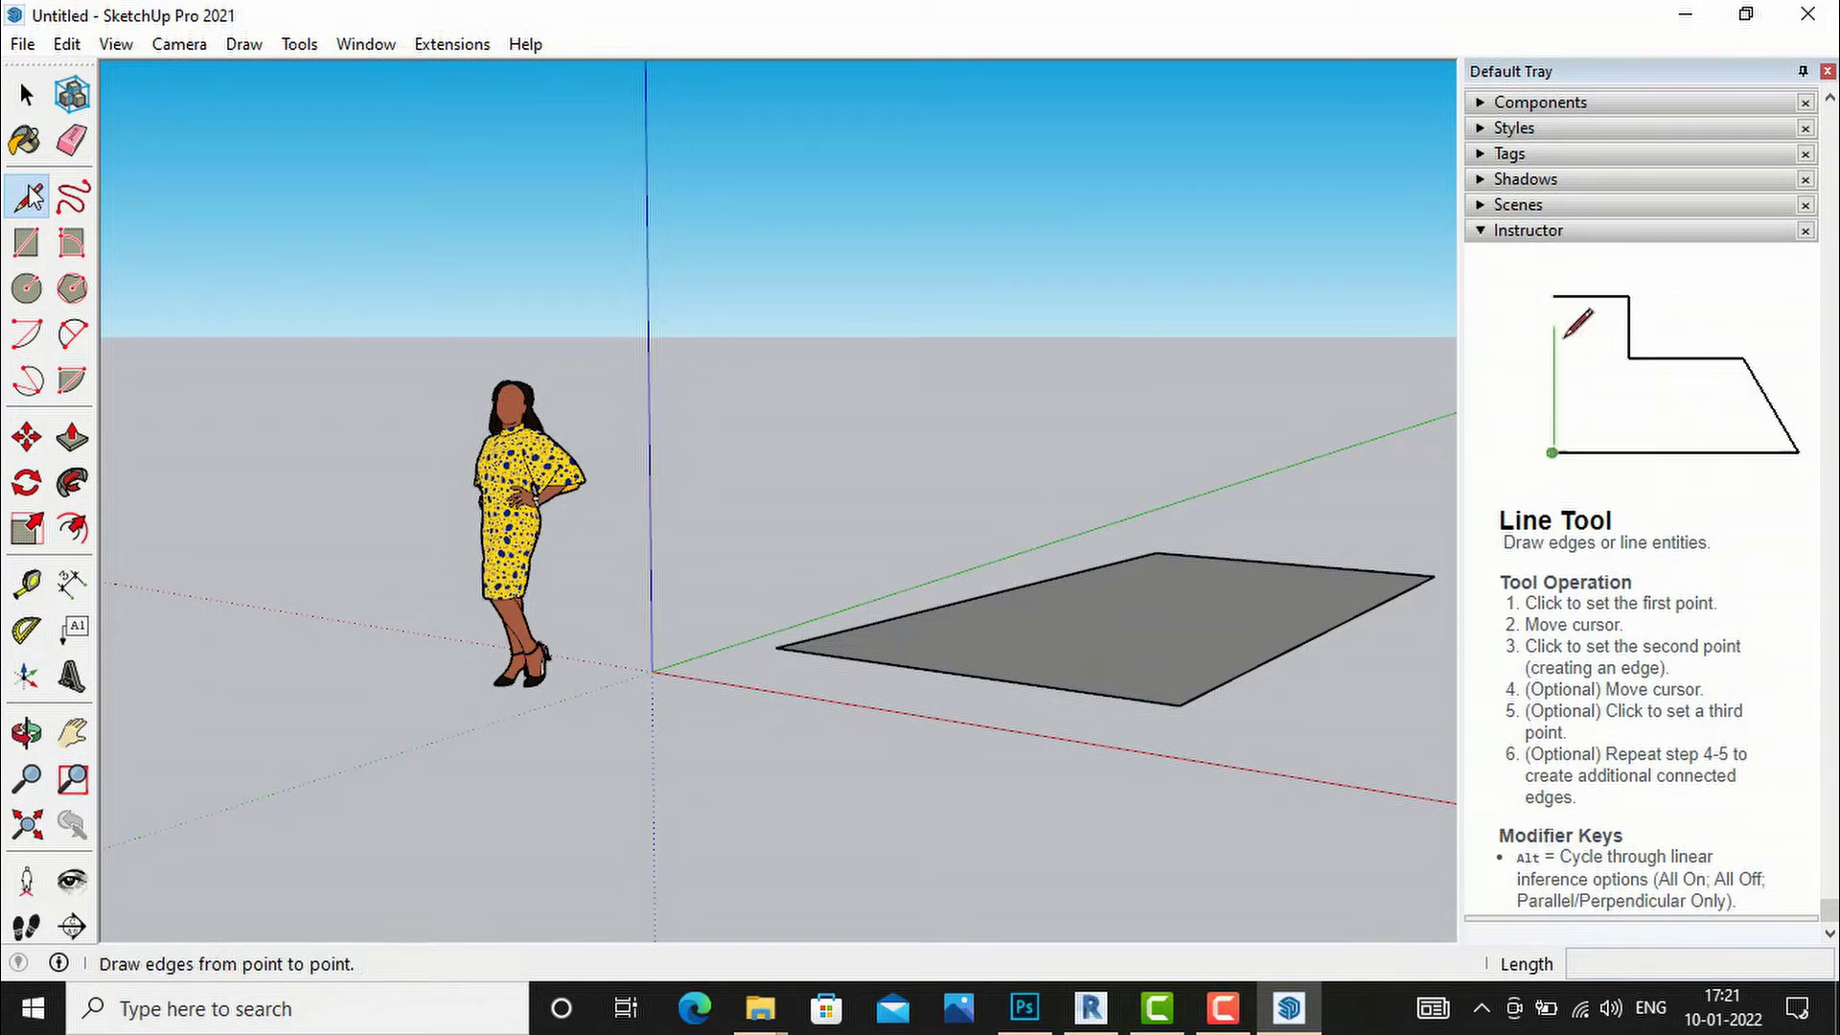
Try the Freehand tool, then activate the Rectangle tool to view its Instructor help.
left_click(72, 198)
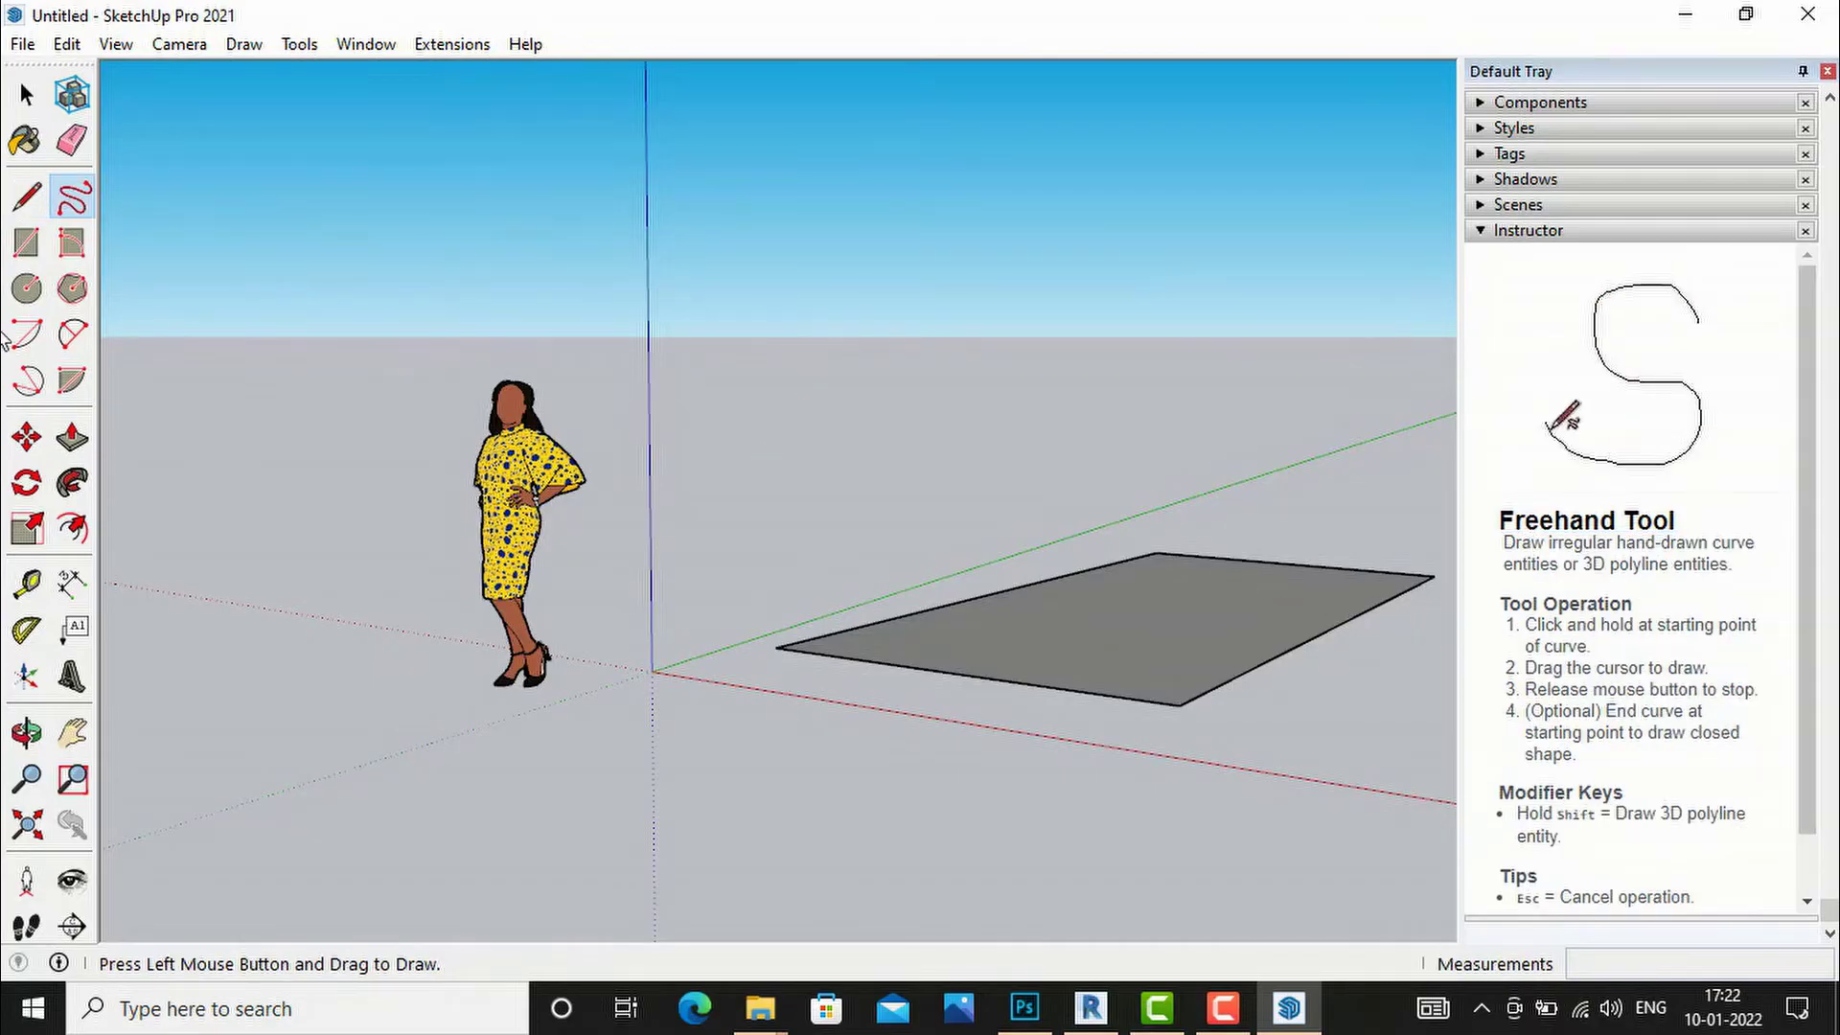
left_click(28, 245)
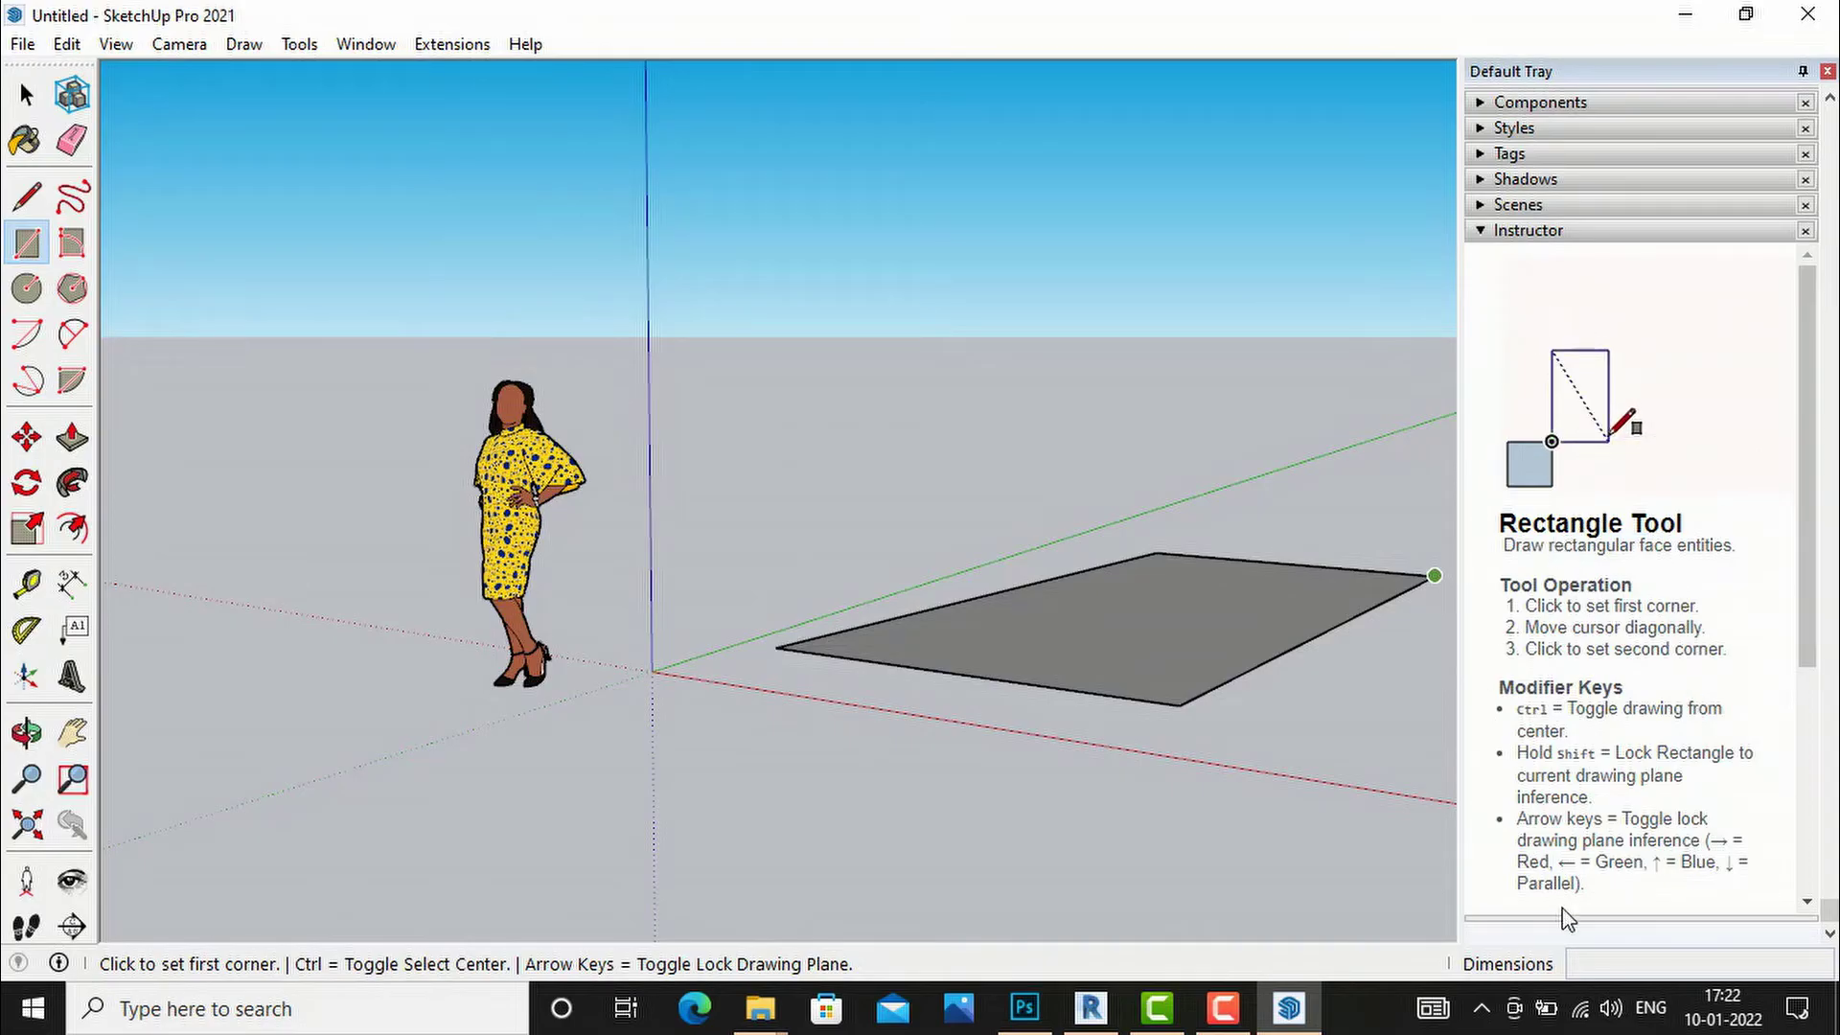
left_click(23, 45)
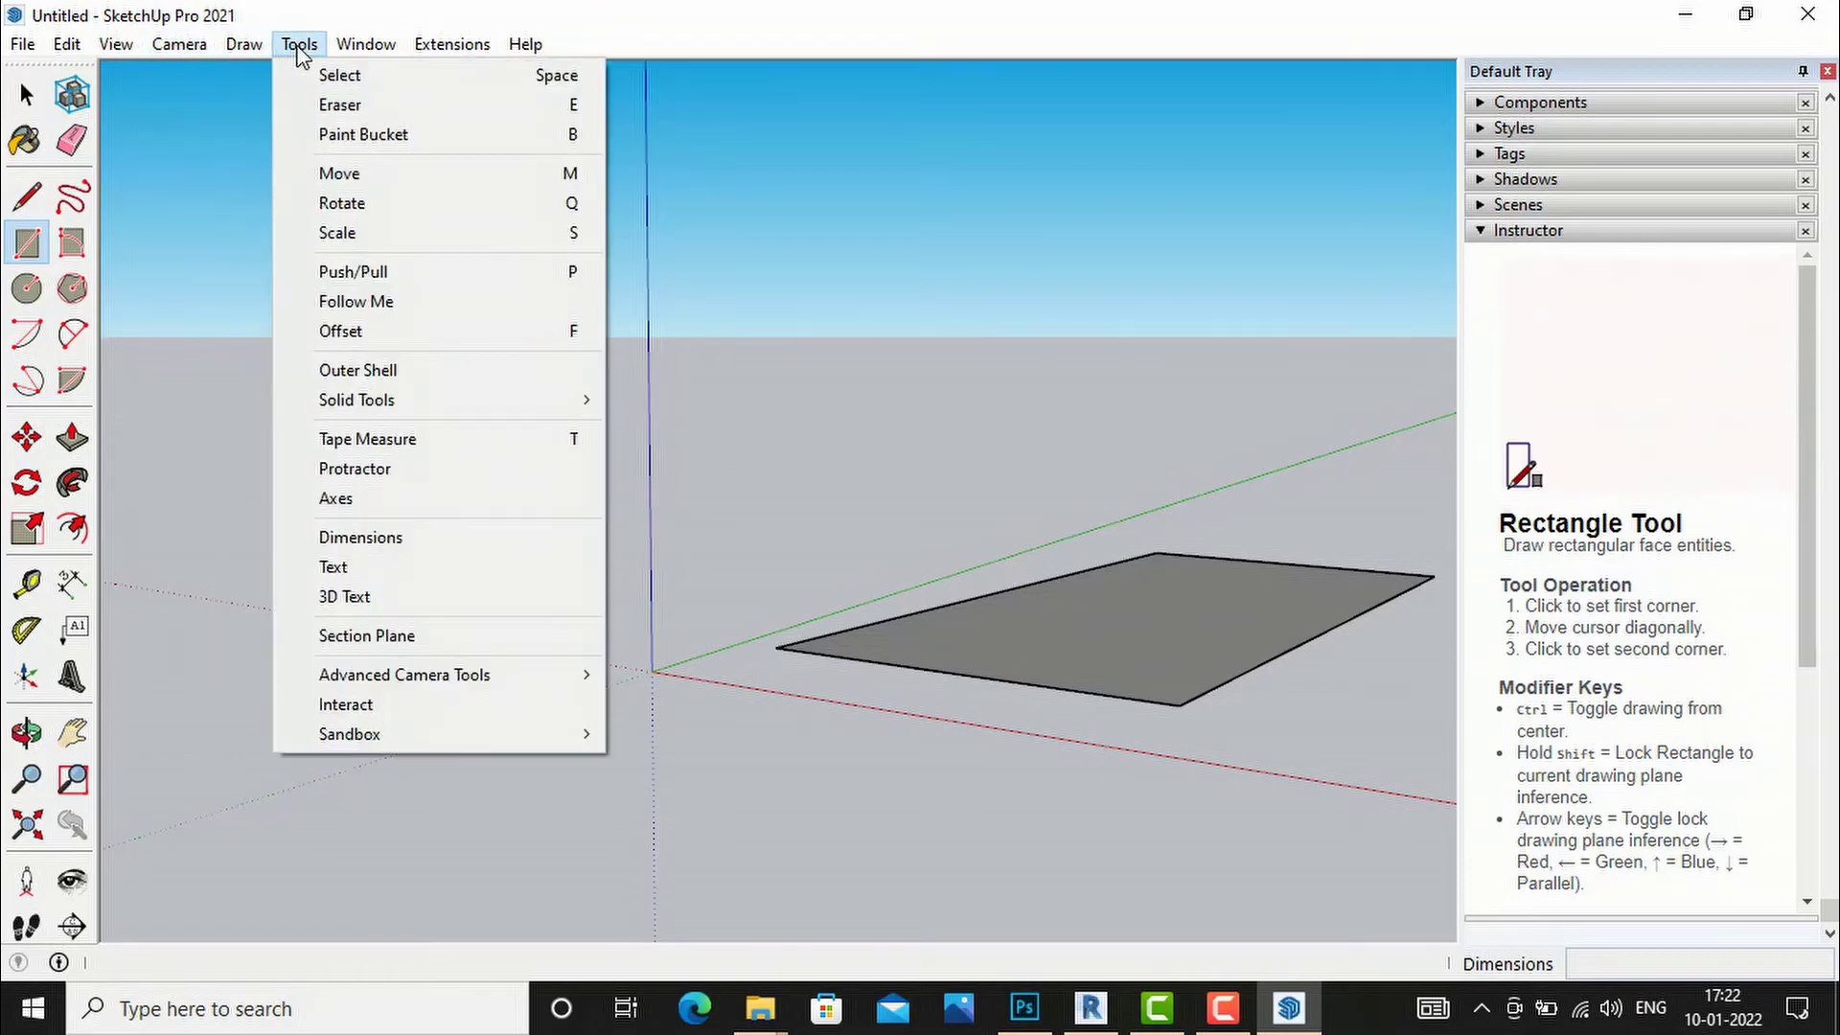
mouse_move(525, 44)
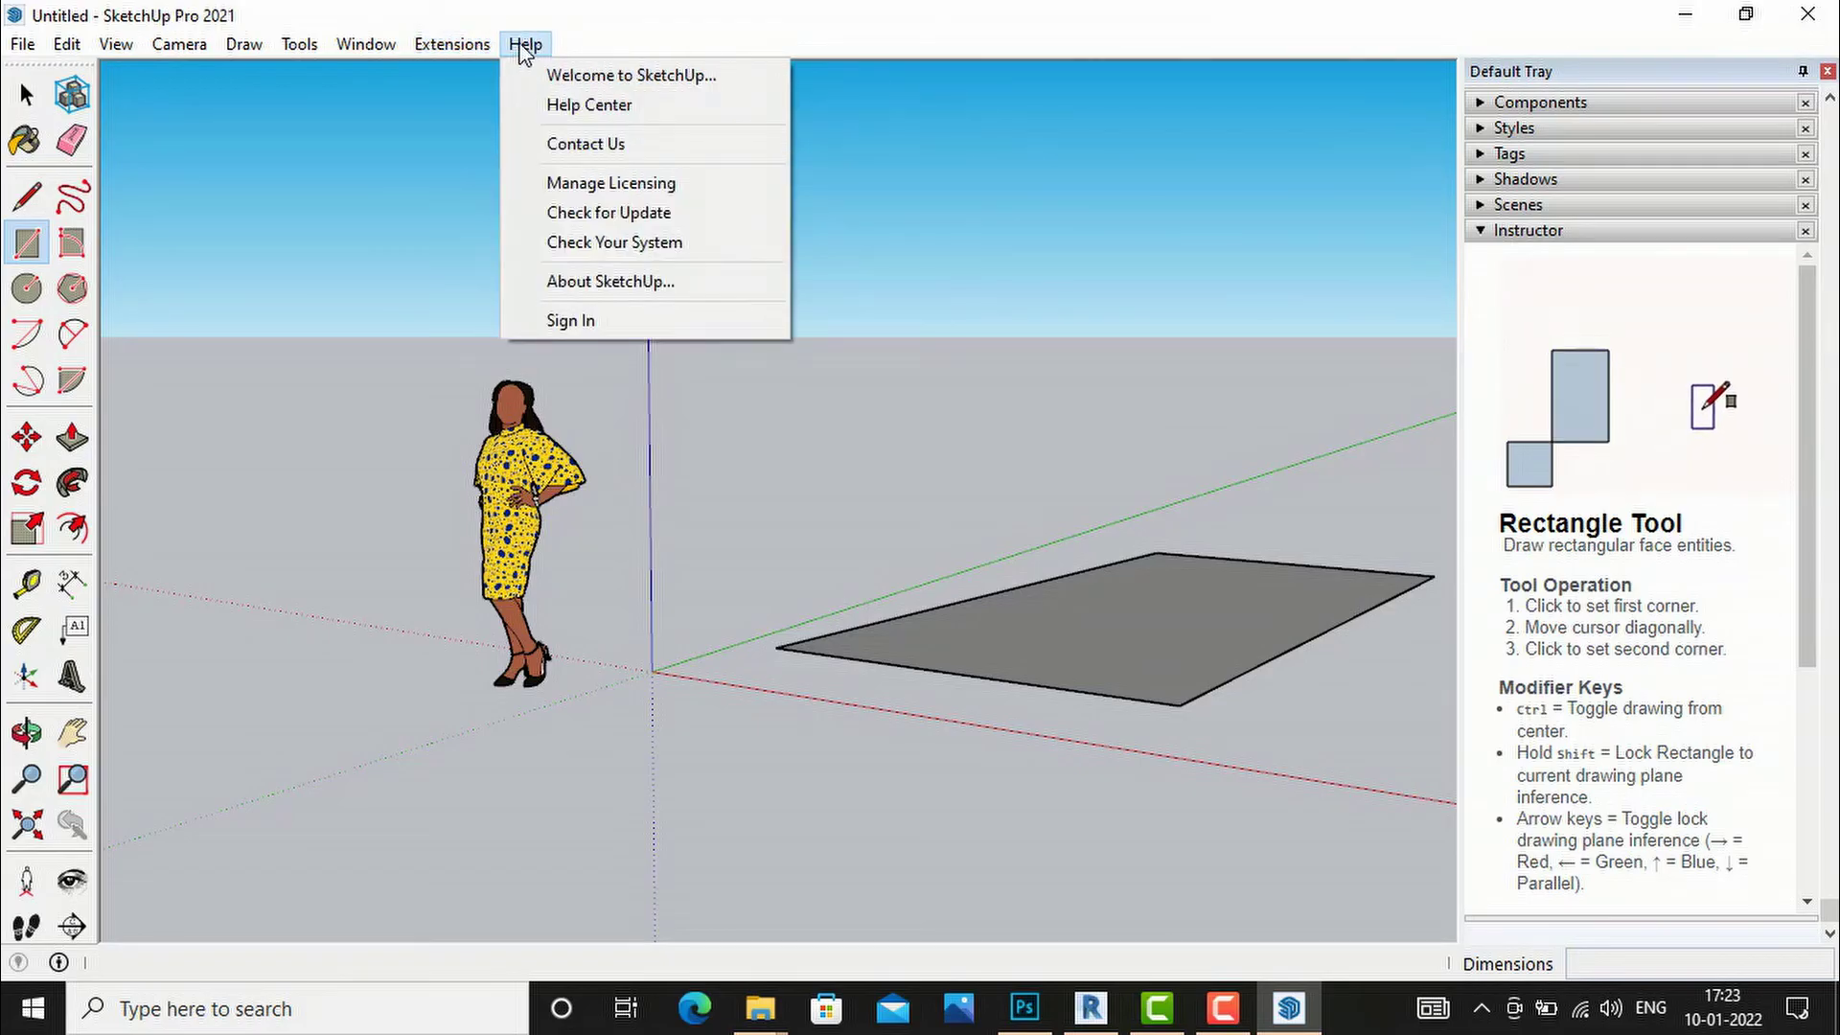
left_click(922, 424)
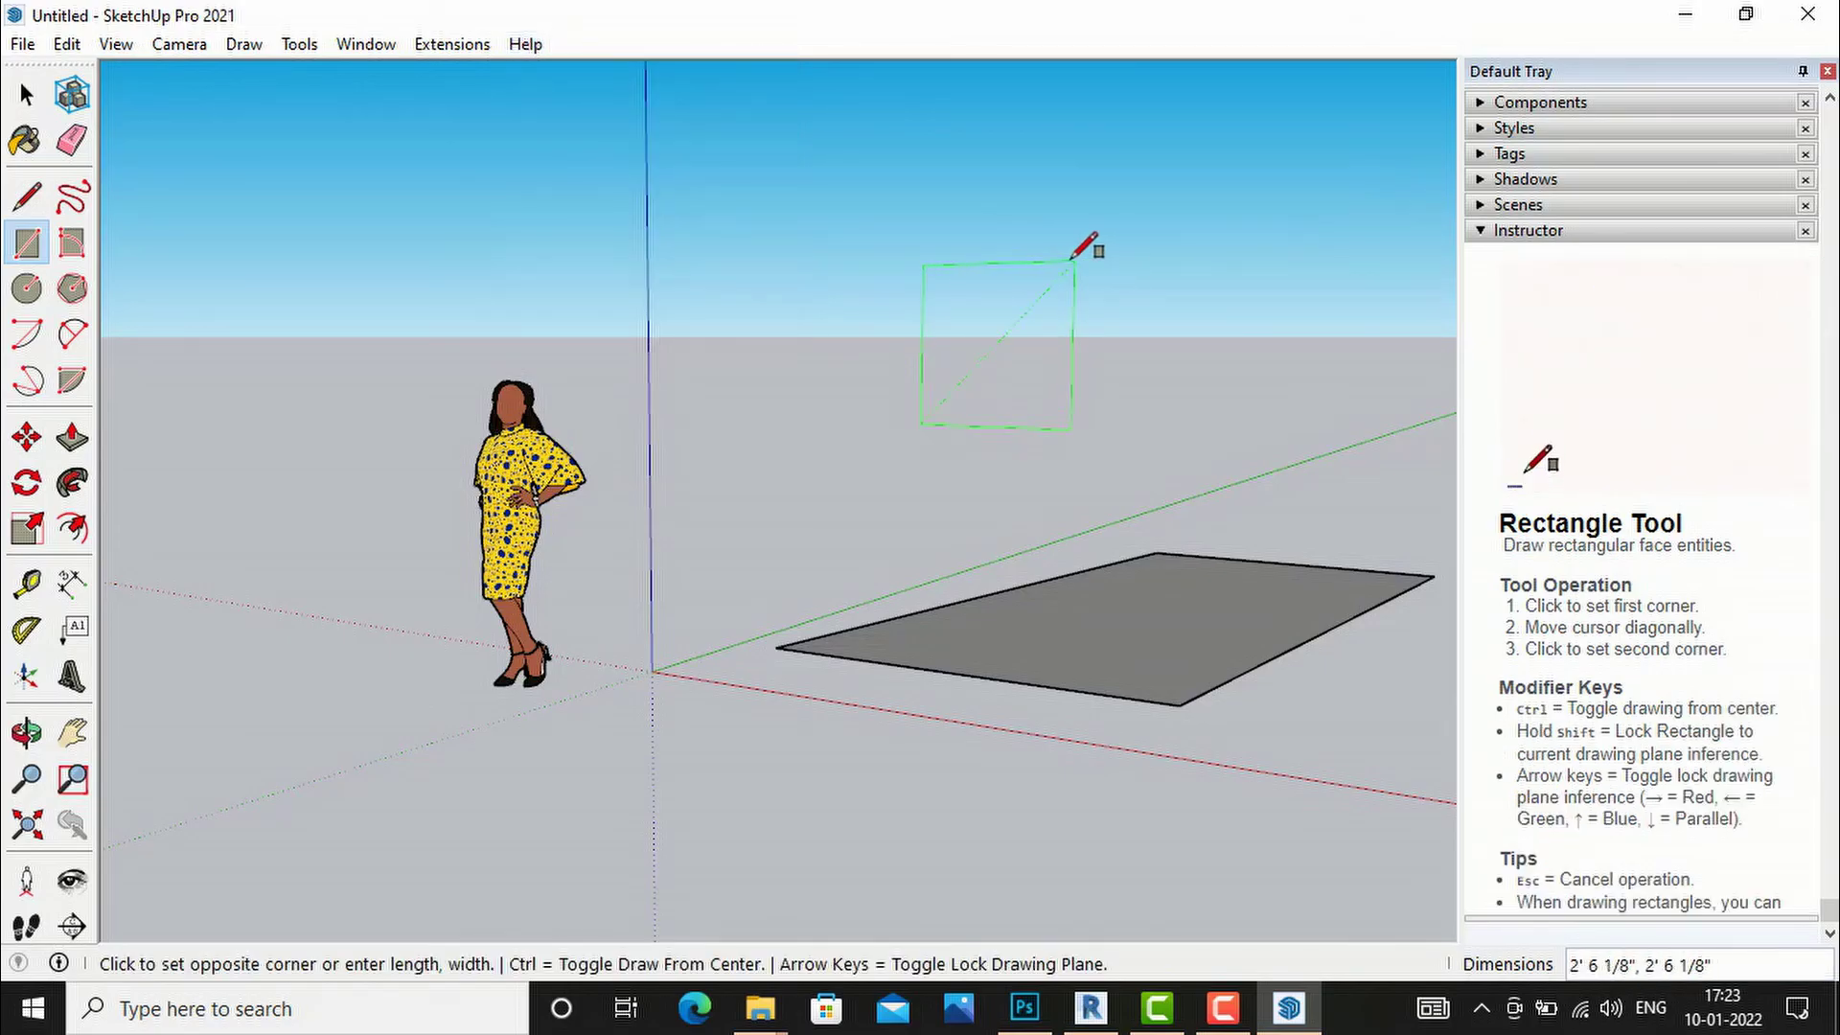
key("Escape")
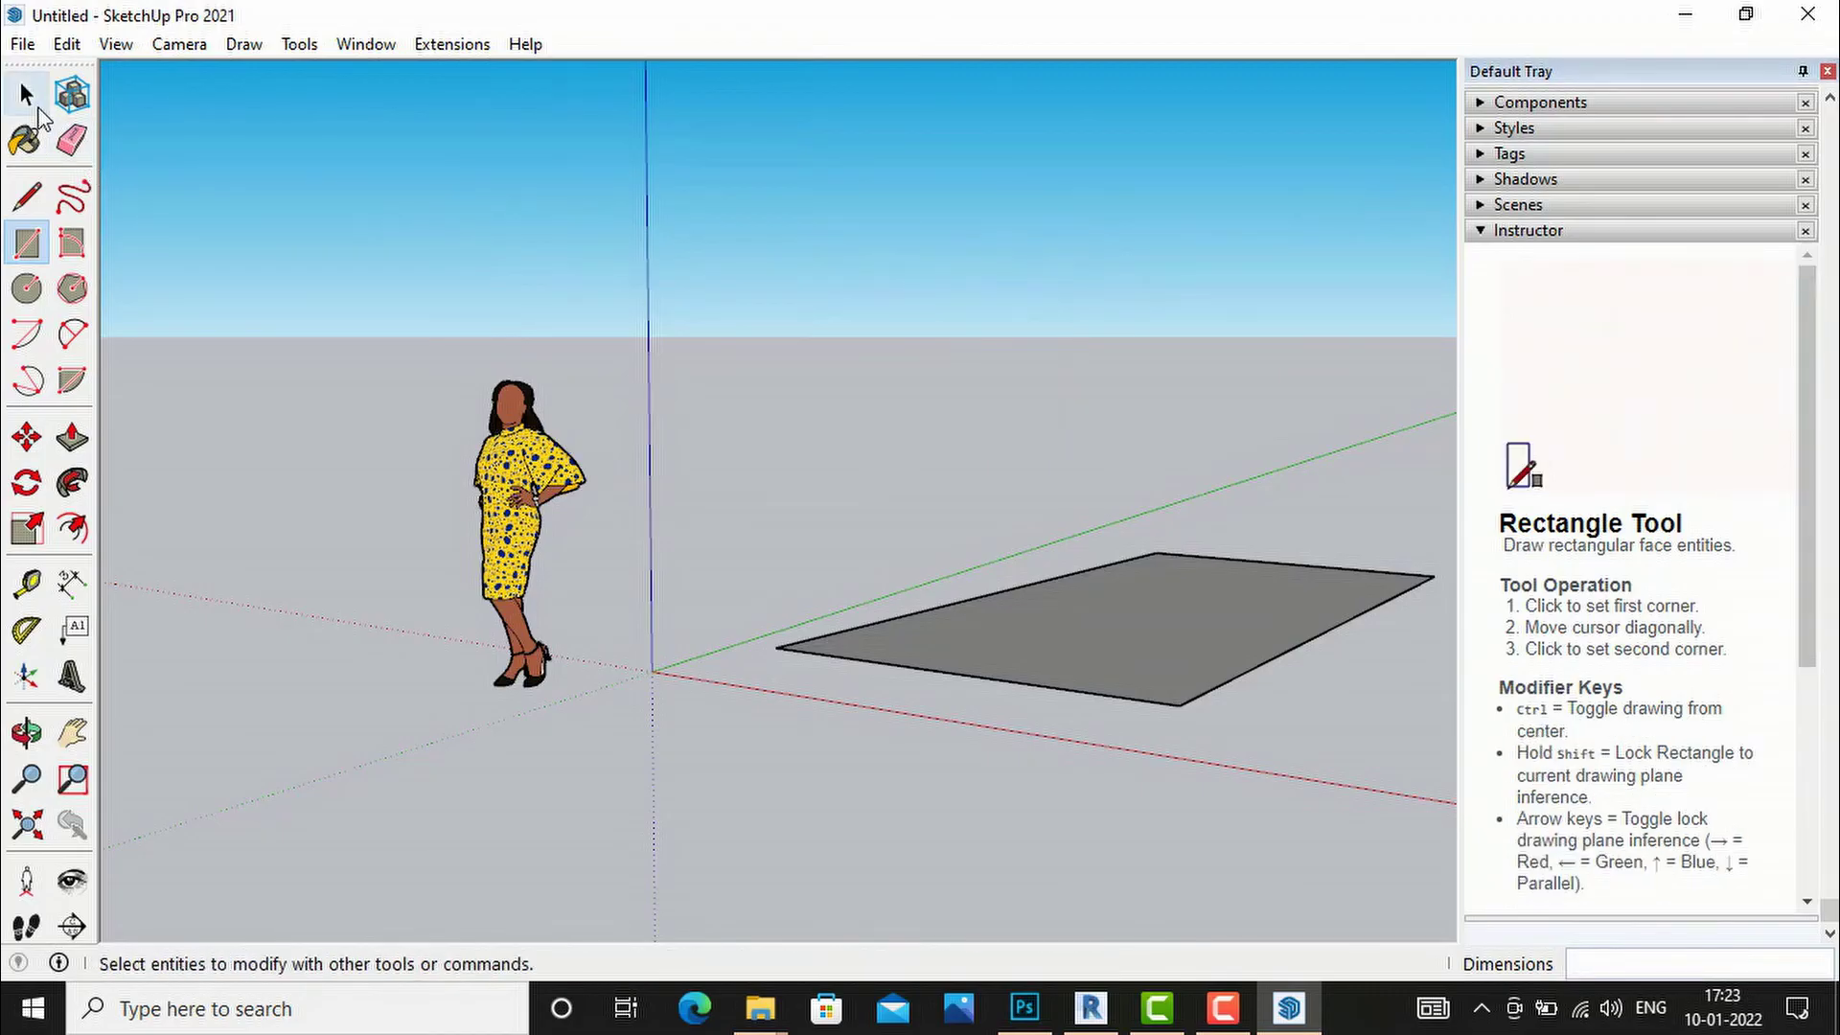
left_click(26, 94)
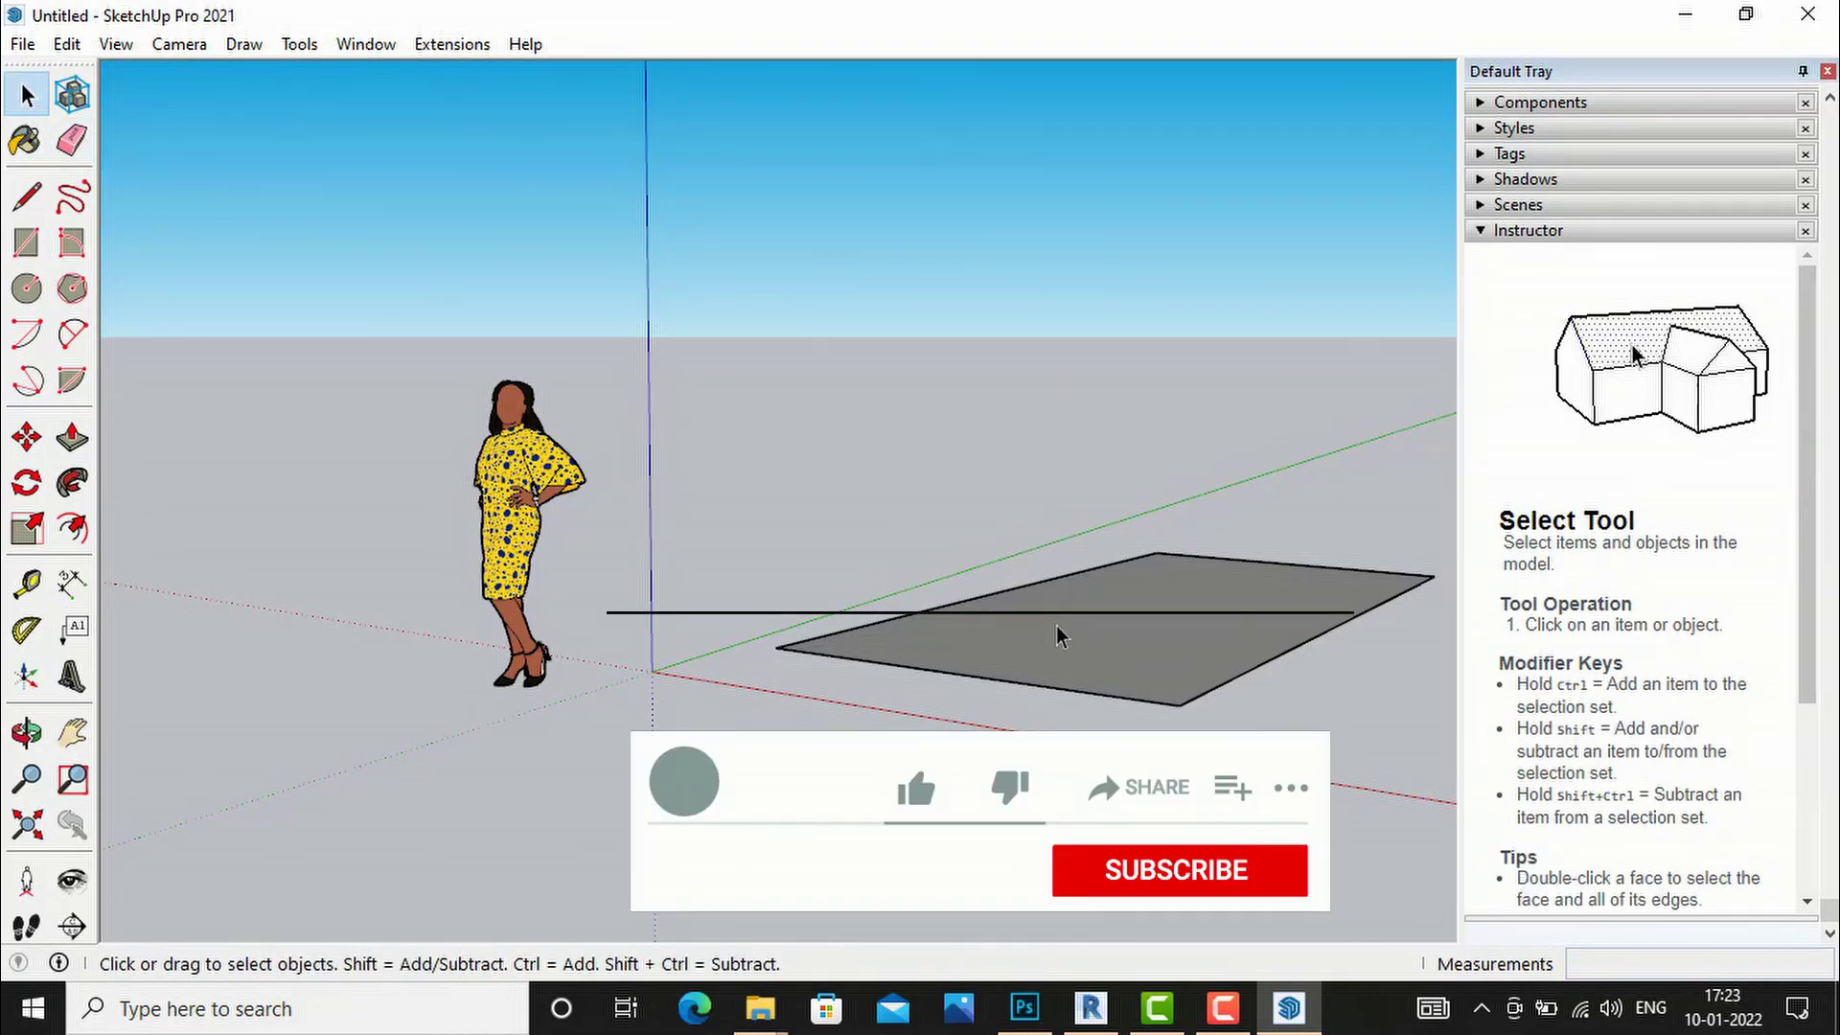
Zoom the view in and out with the mouse wheel.
scroll(1061, 636, "up", 1)
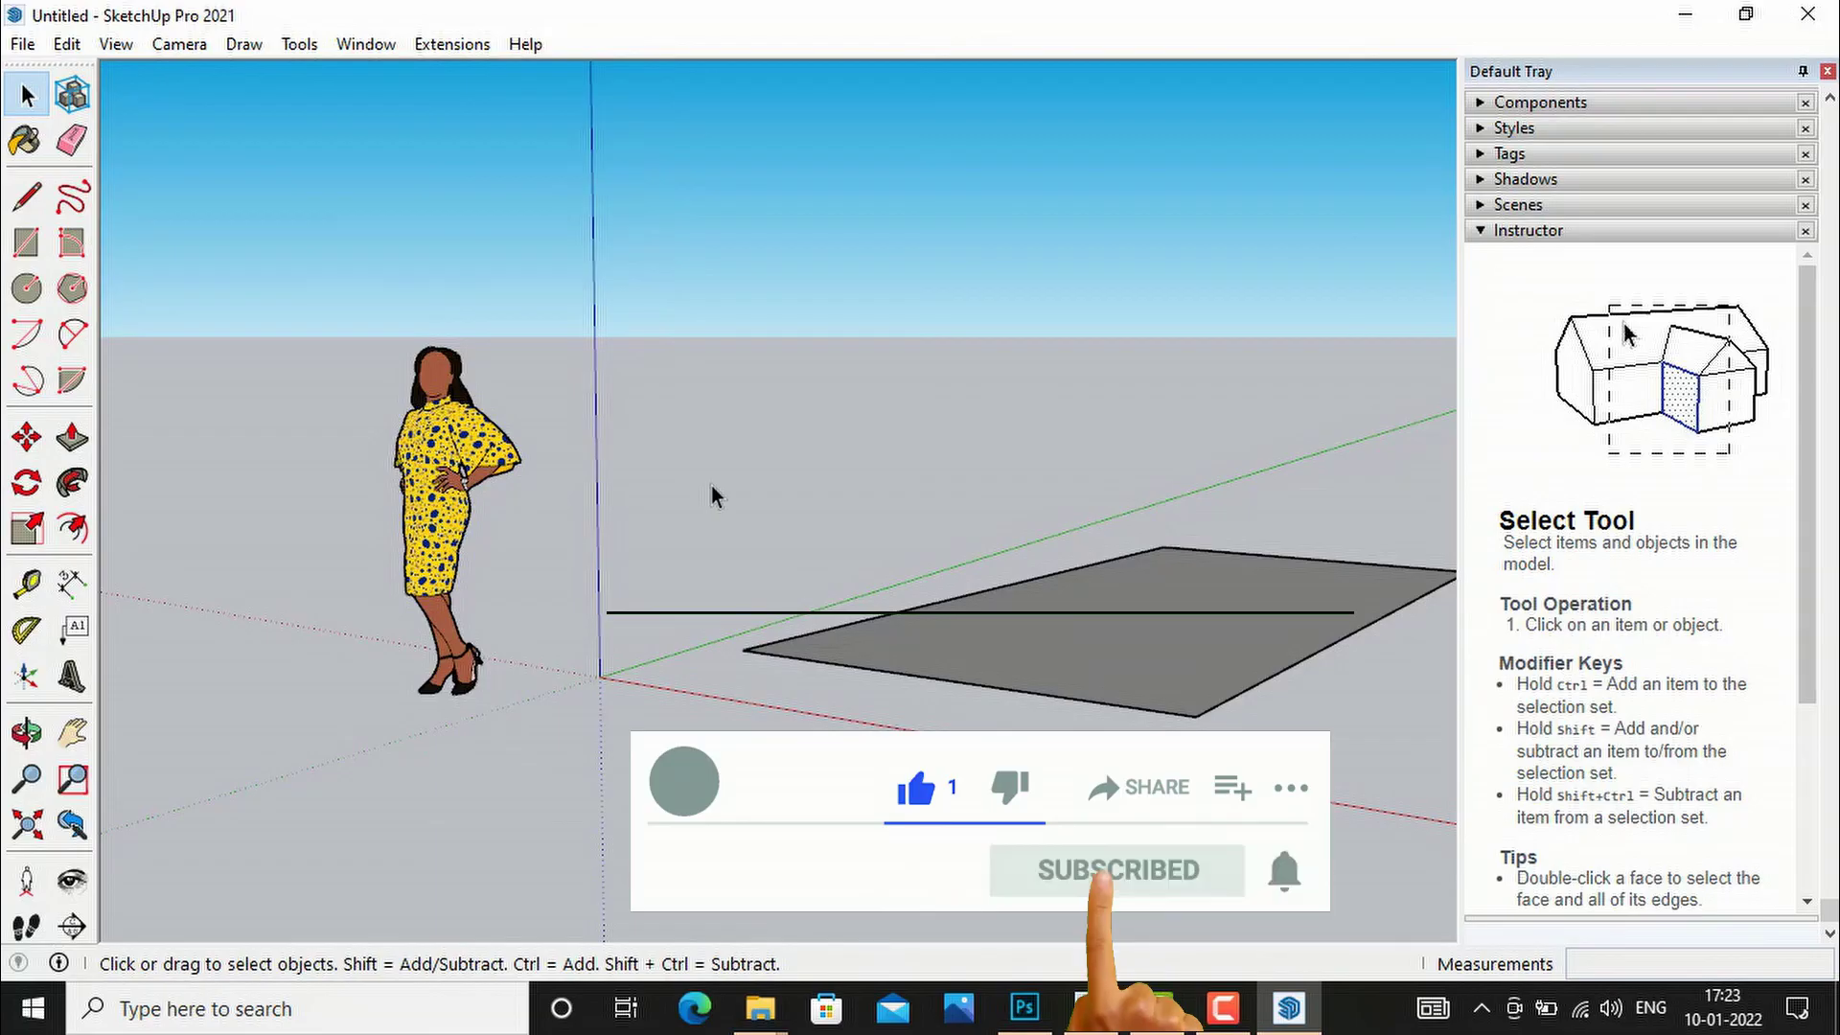
scroll(713, 485, "down", 1)
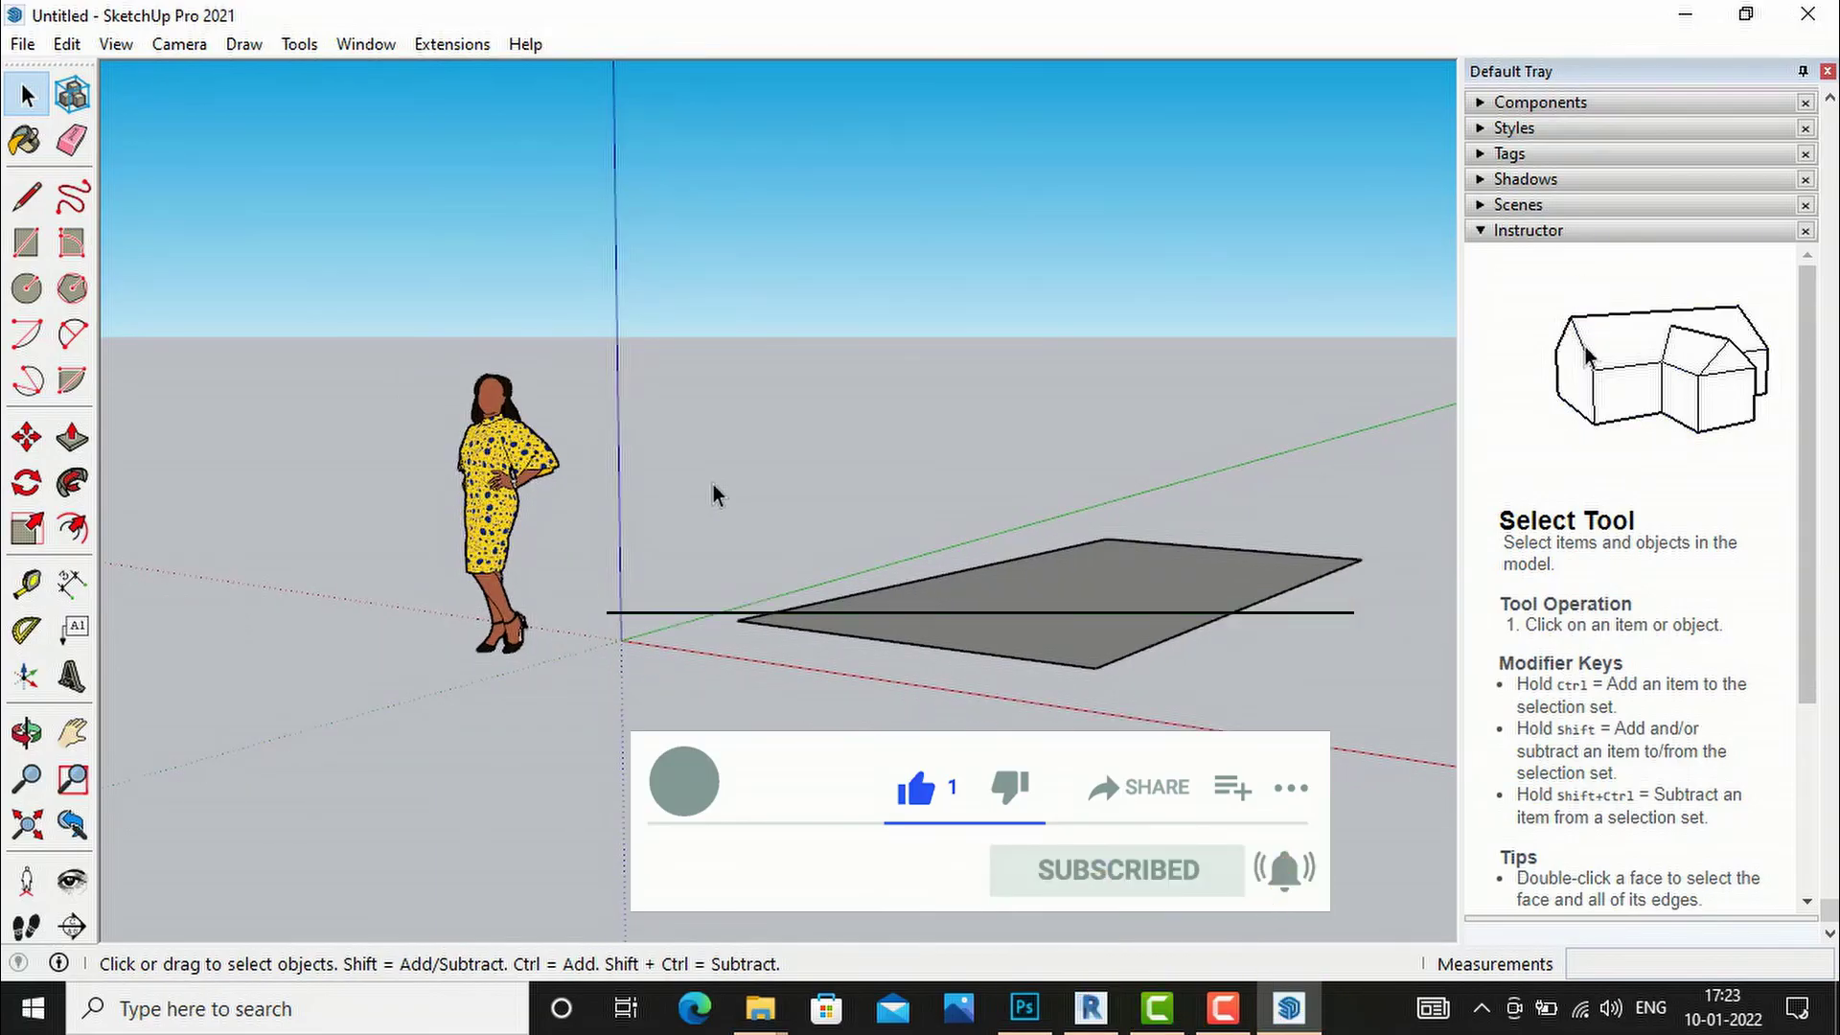
scroll(738, 515, "down", 1)
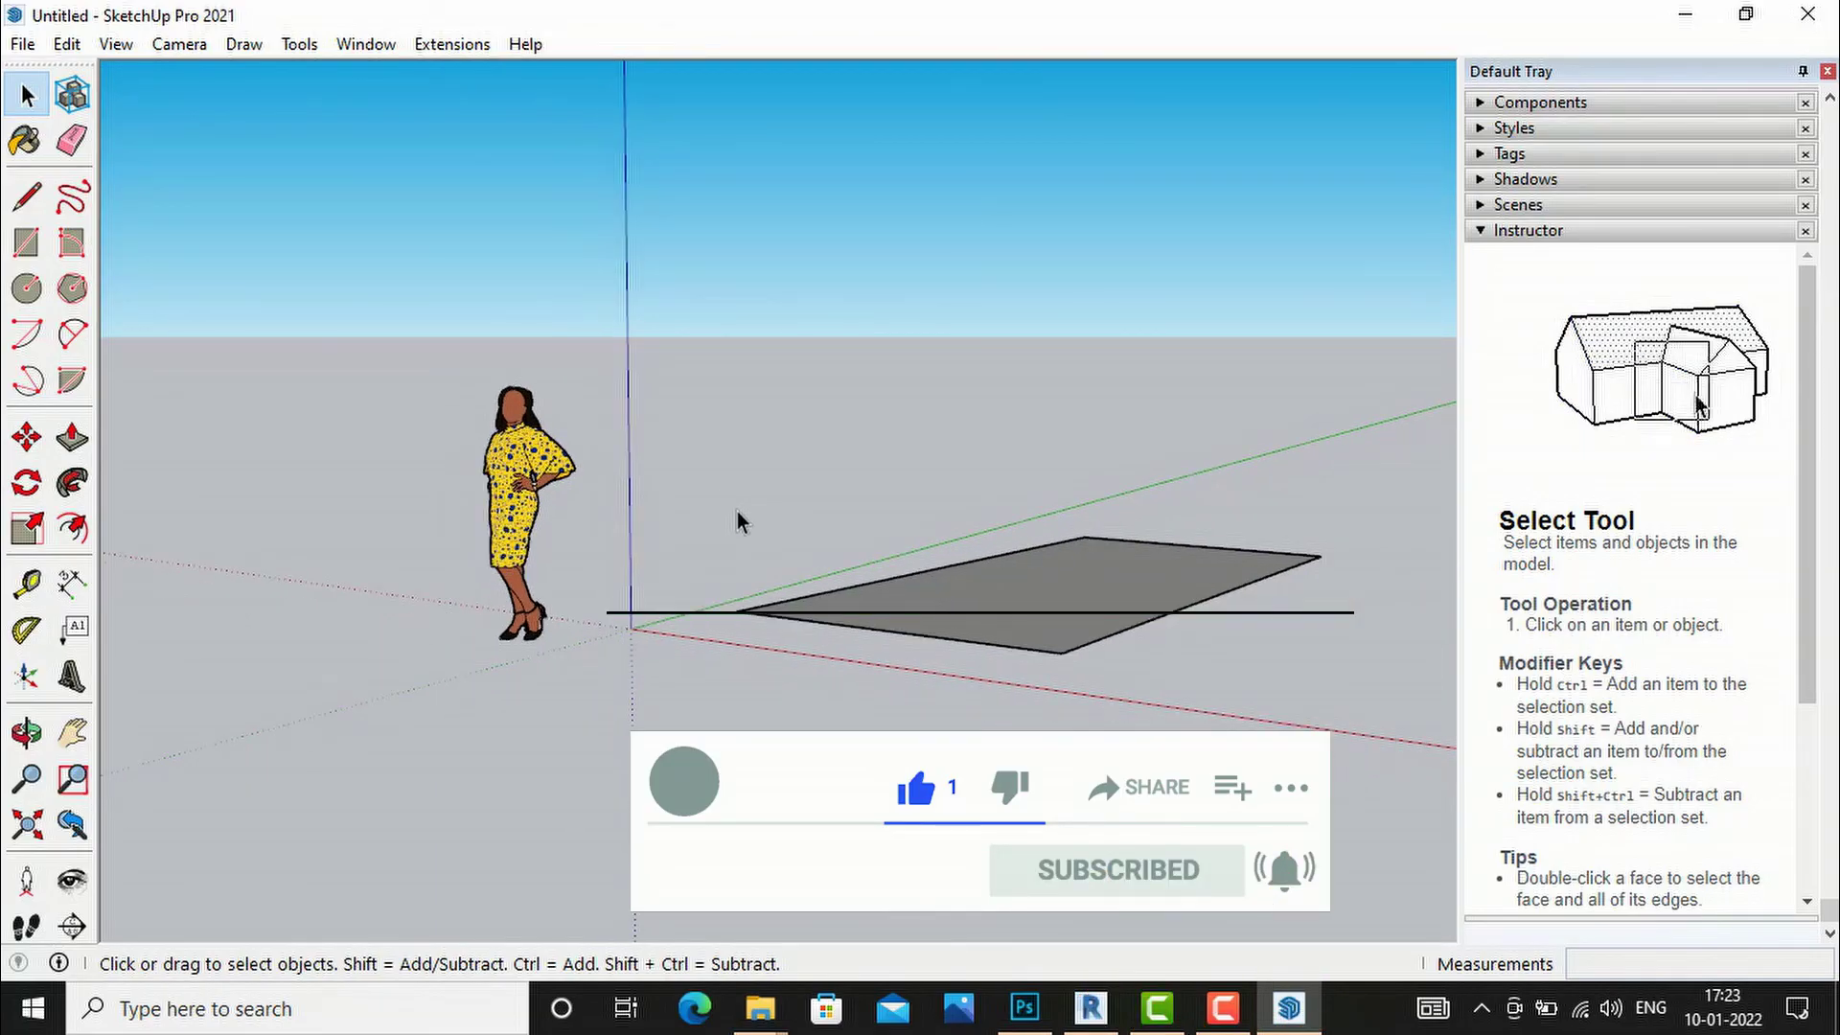
scroll(738, 520, "up", 1)
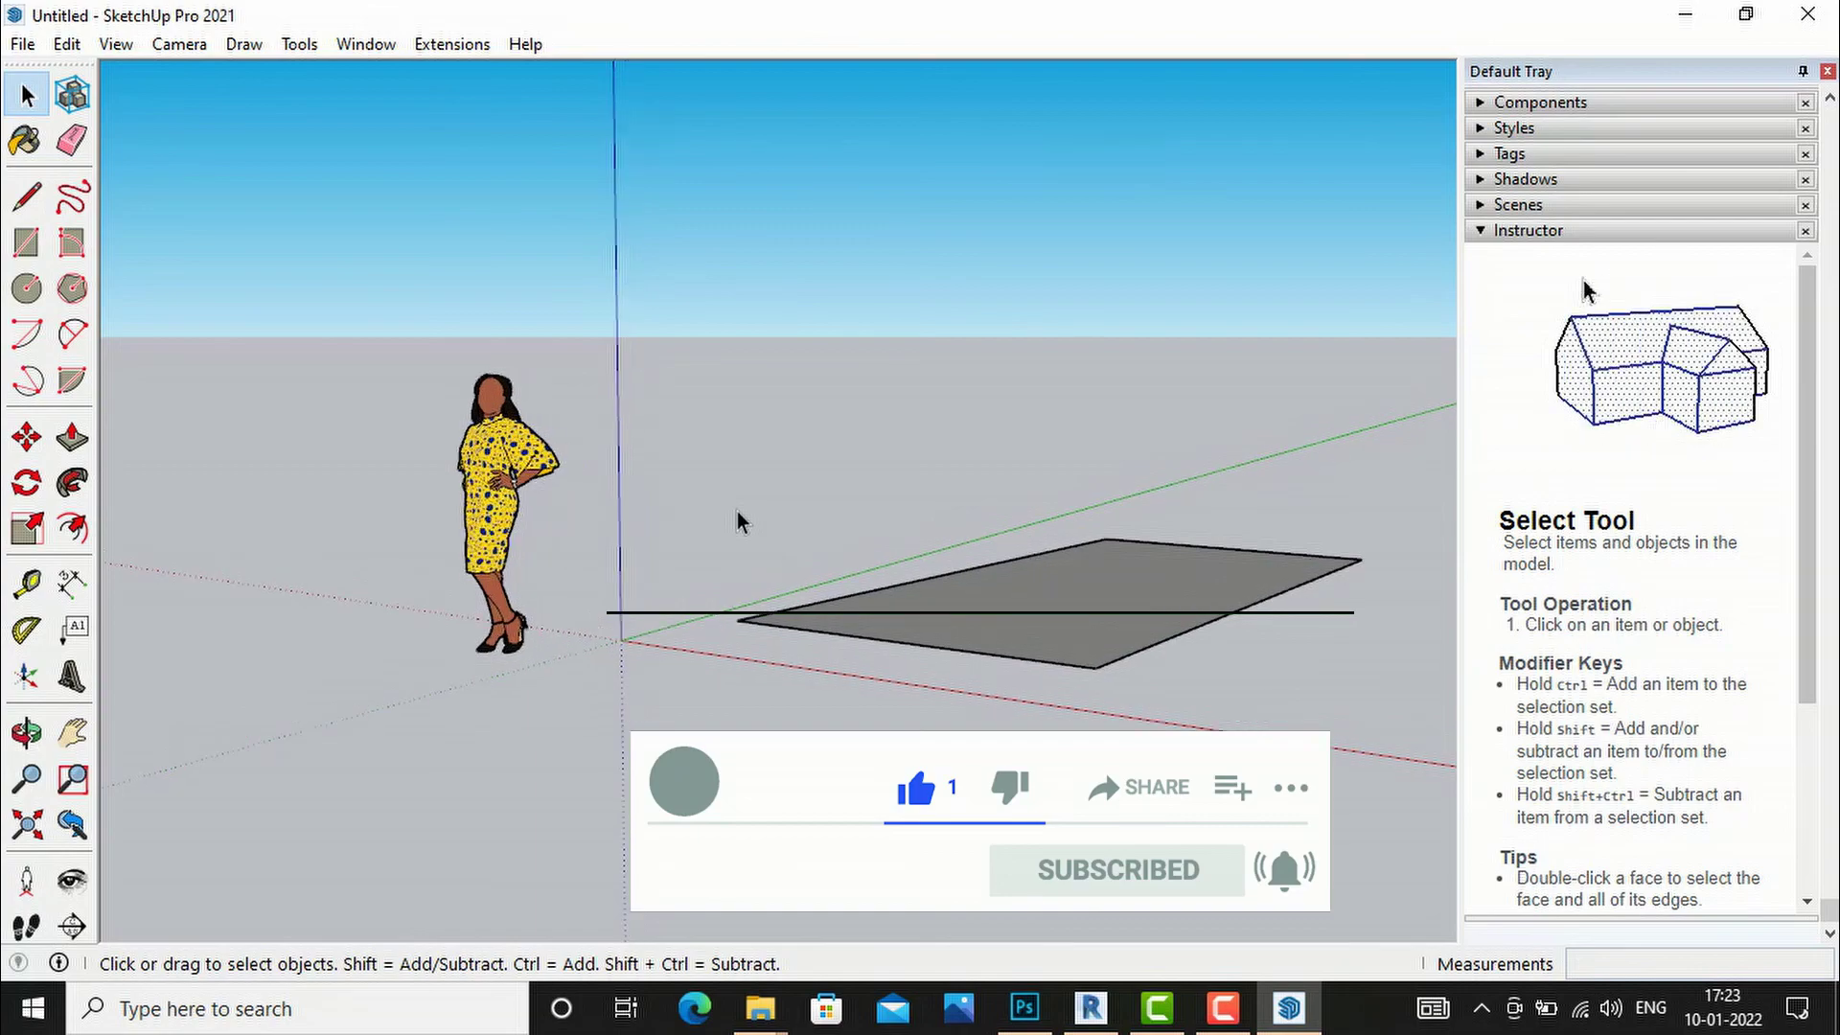